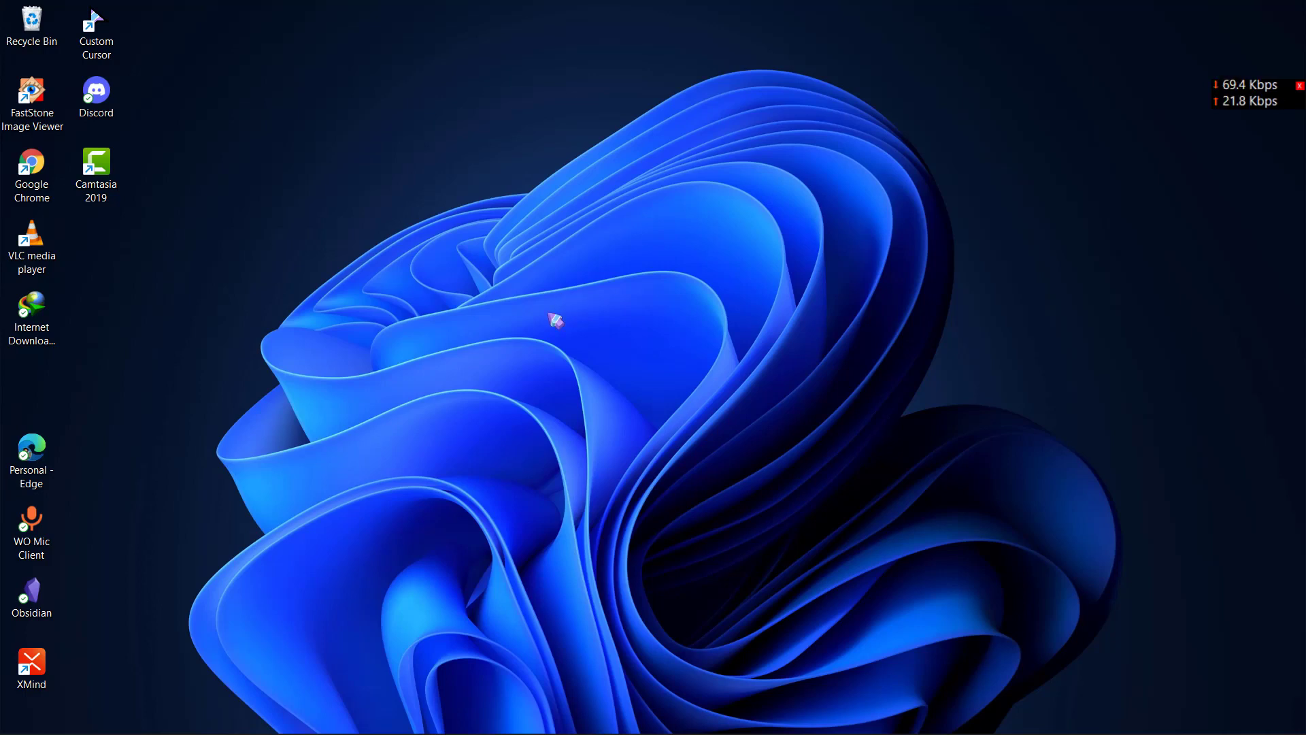
Step: Open and close the Start menu, then open and close the taskbar Settings page
mouse_move(490, 732)
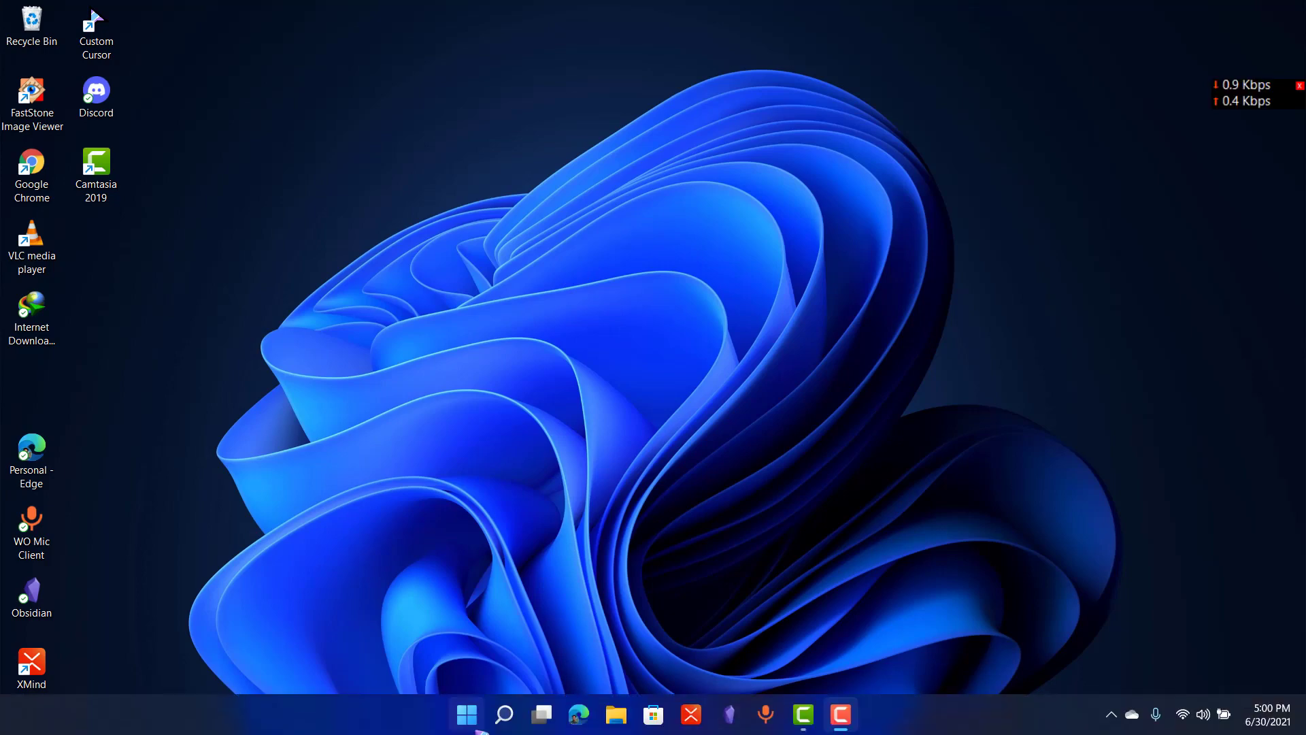
click(467, 715)
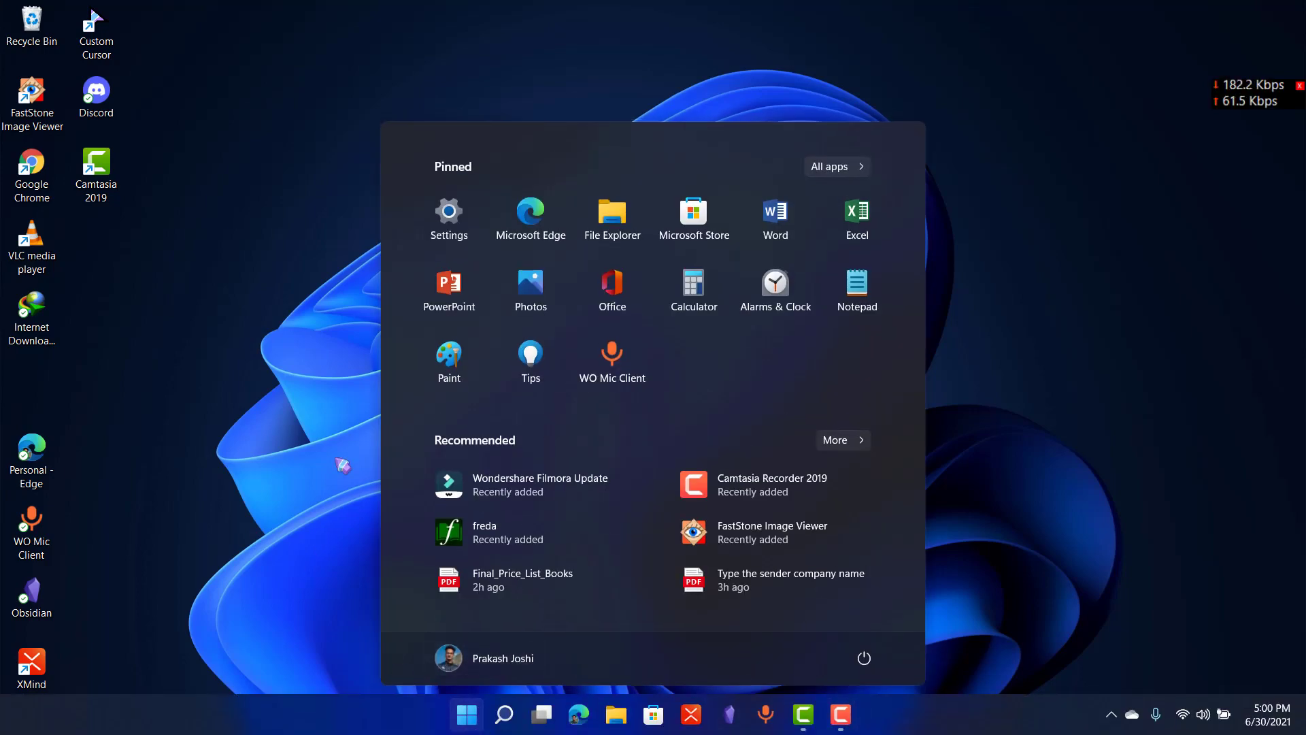
click(436, 713)
mouse_move(867, 734)
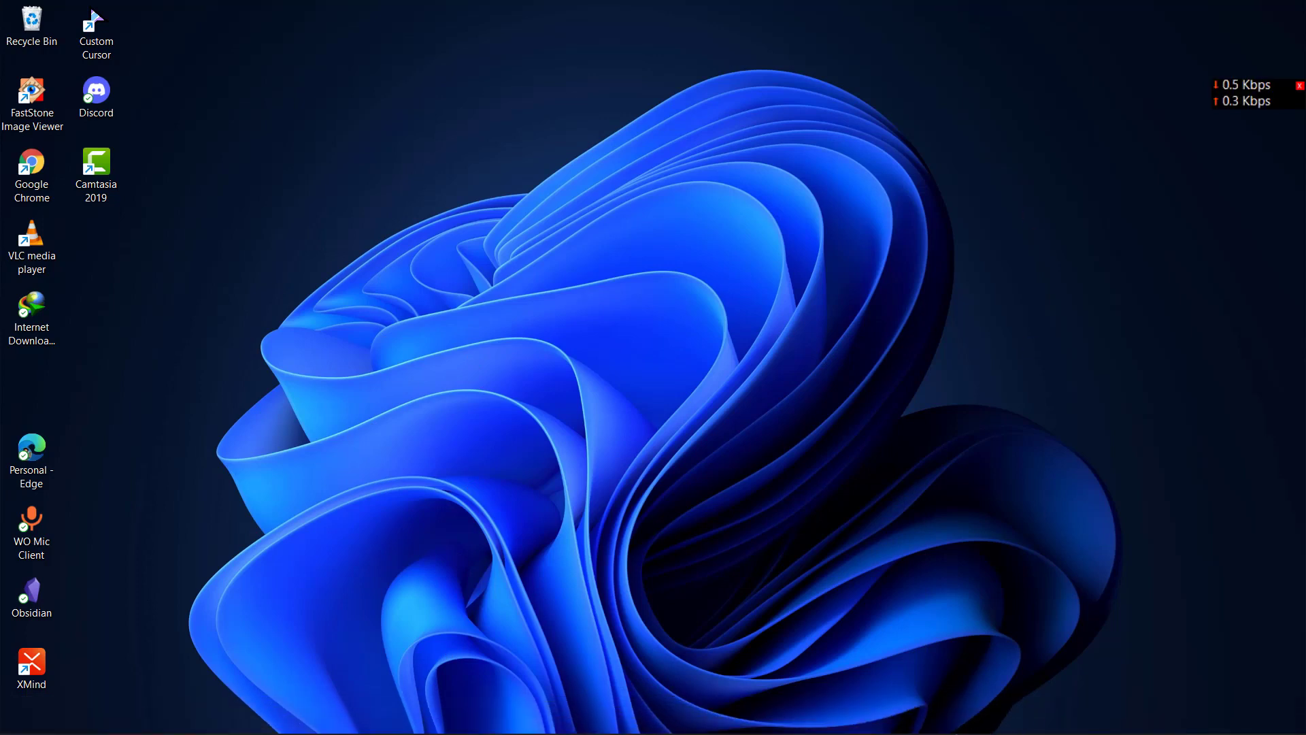
right_click(962, 728)
click(1007, 711)
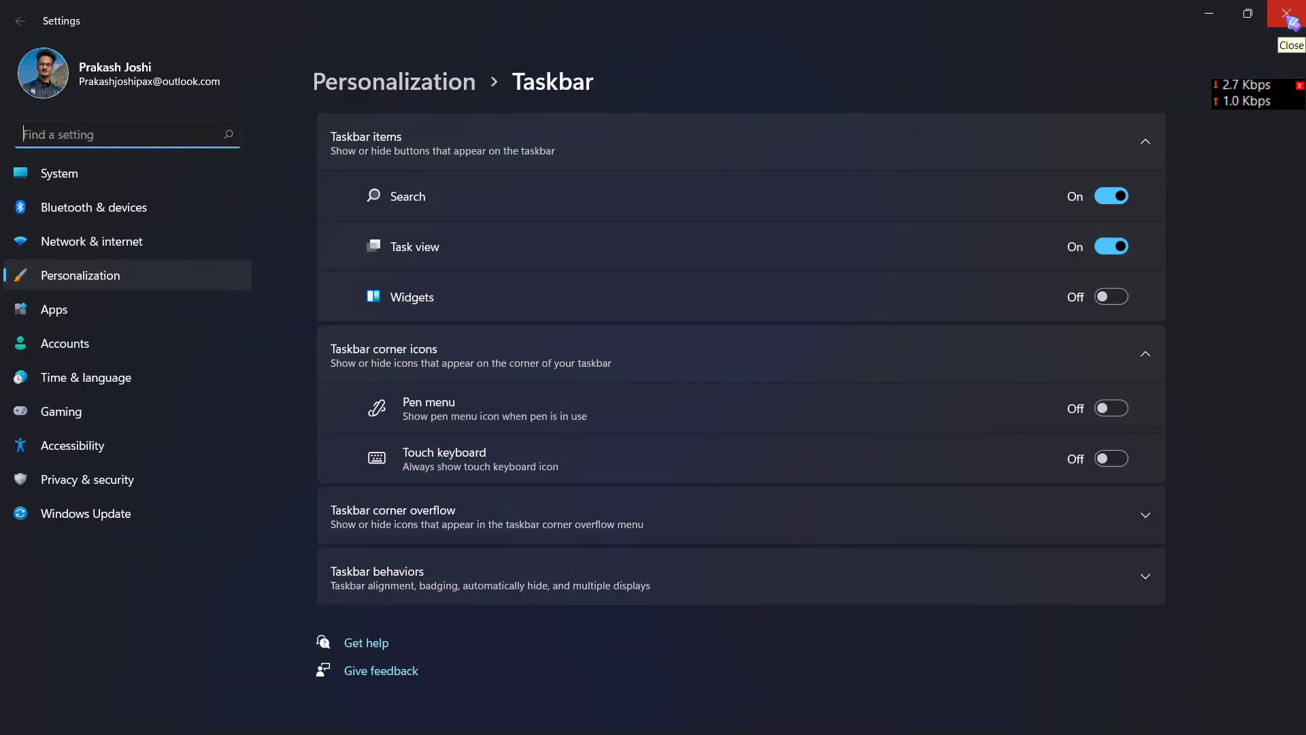
click(1288, 15)
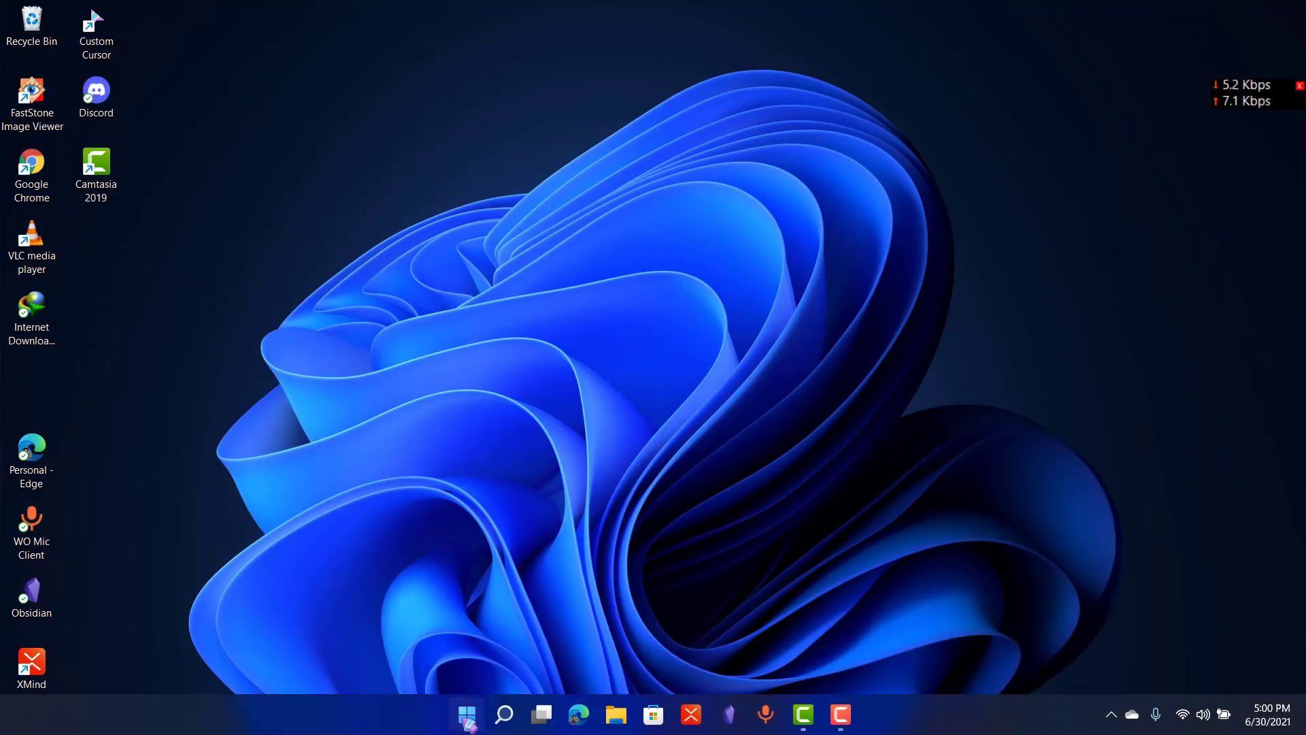
Step: Open and dismiss the Start menu, then drag the network-speed meter higher in the top-right corner
click(467, 714)
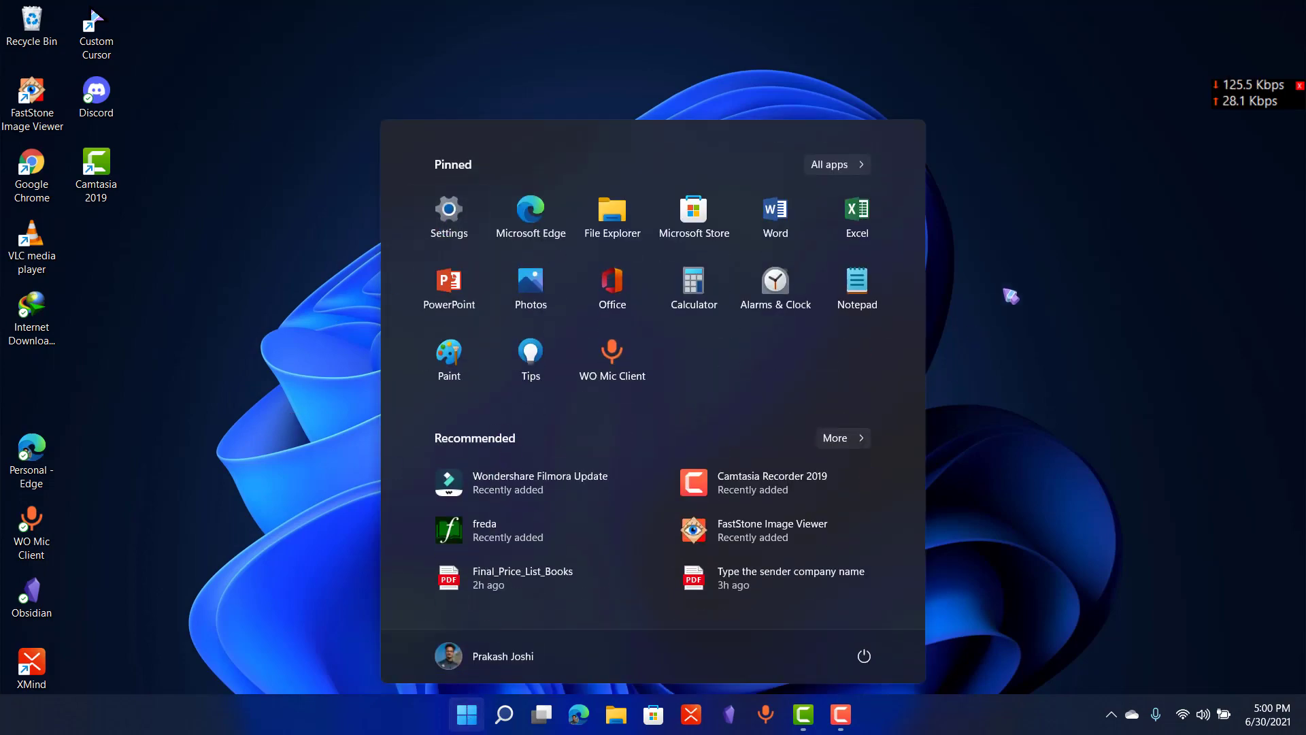
click(1093, 251)
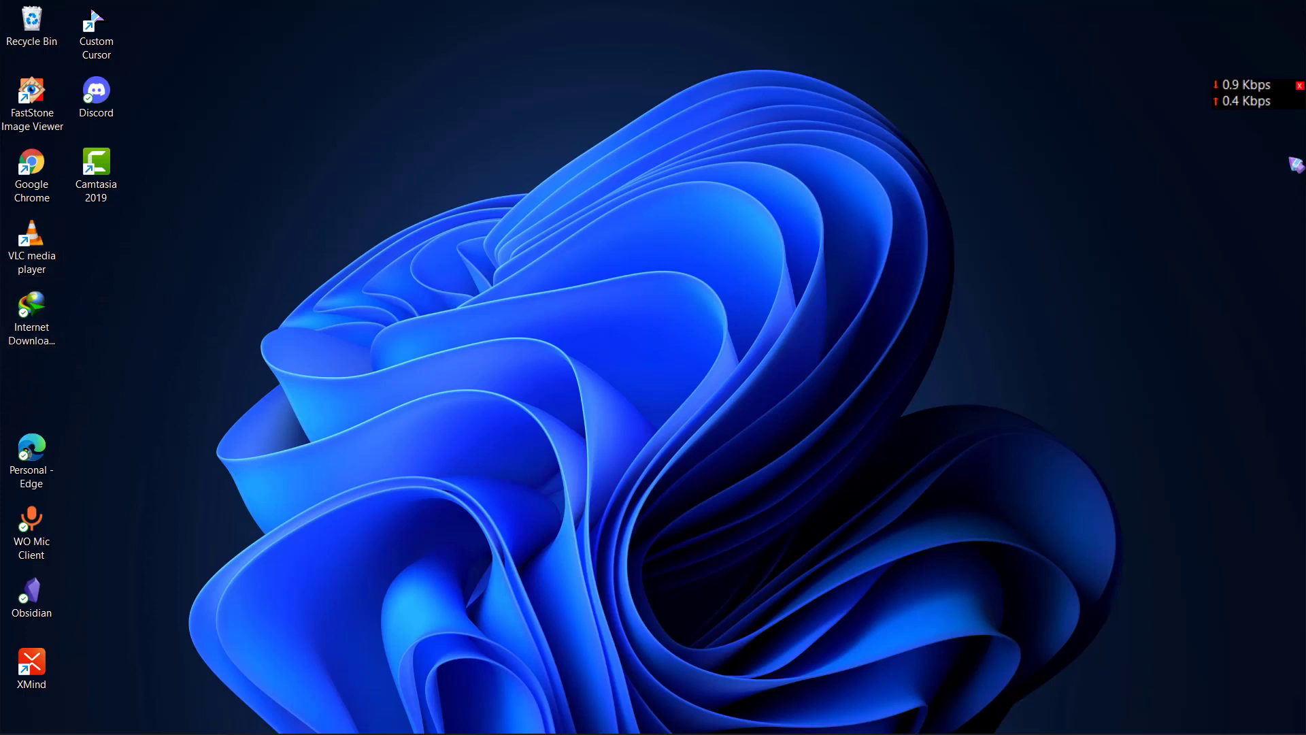
drag(1259, 104, 1251, 57)
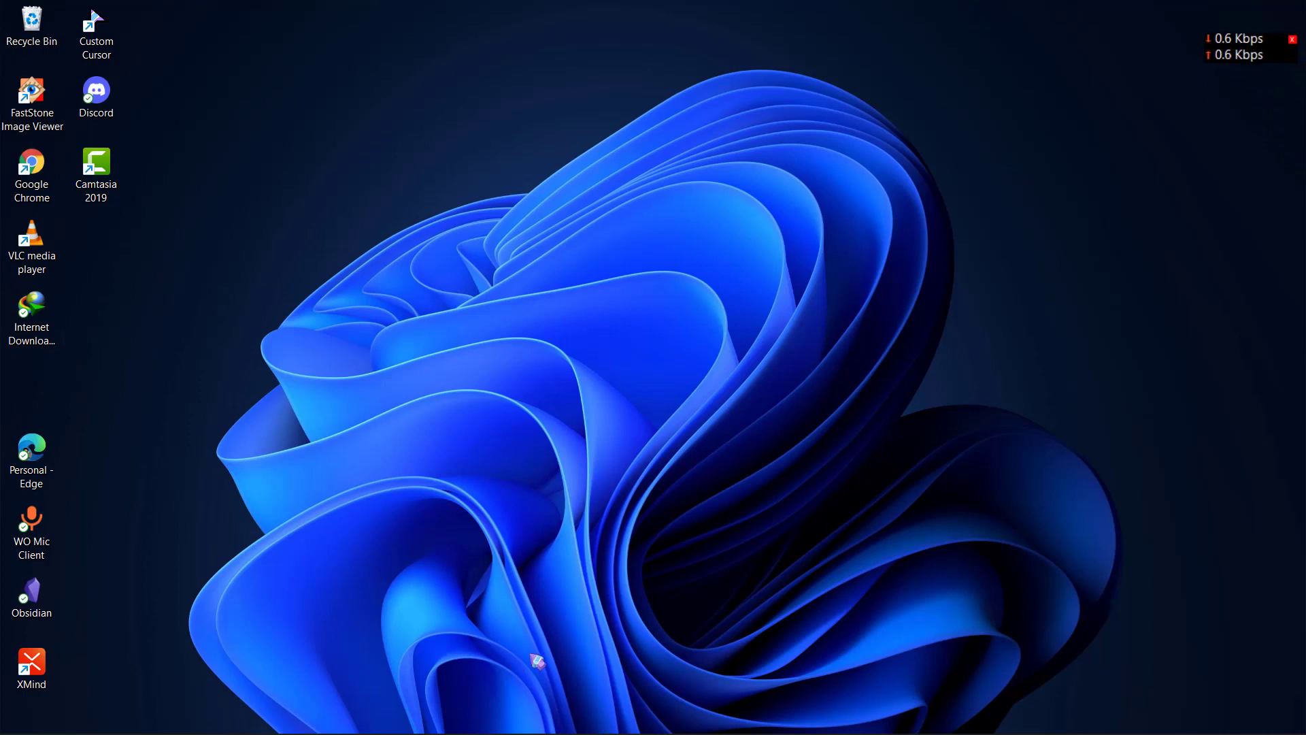
Step: Open Start and type 'regis' to search for Registry Editor
click(466, 715)
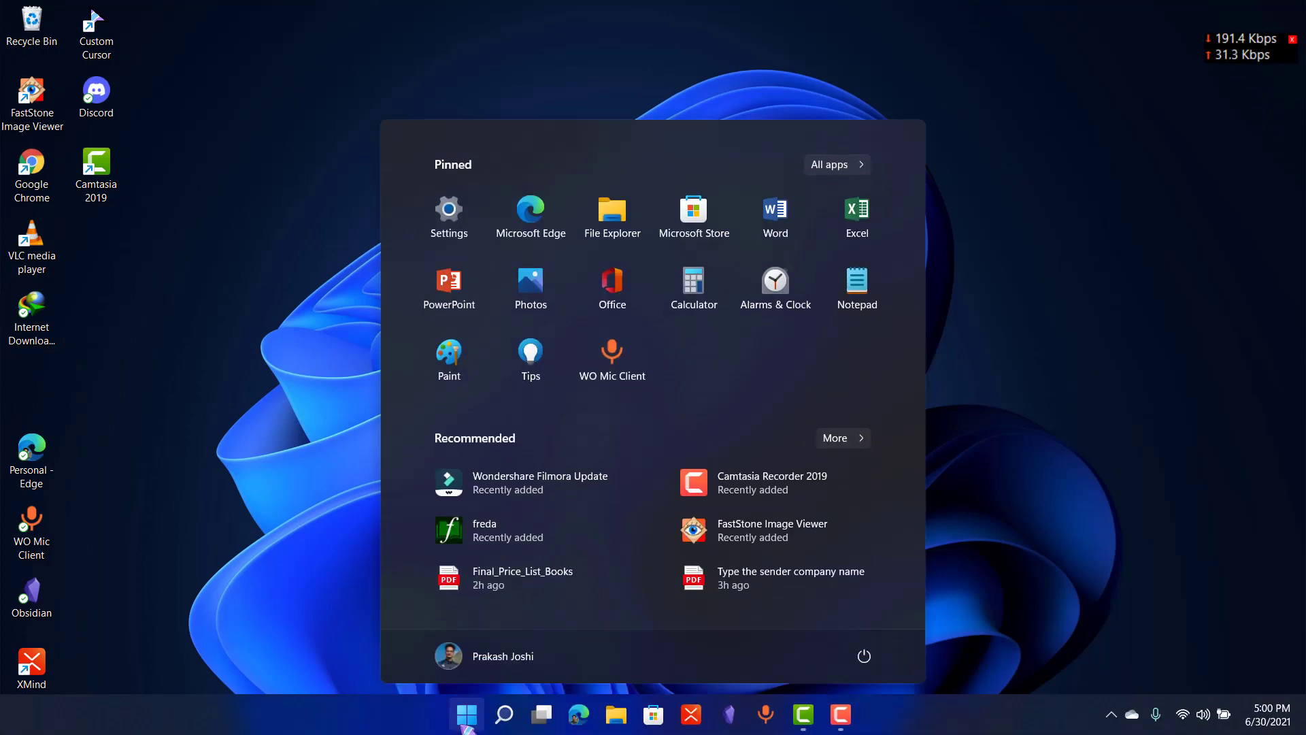
text(reg)
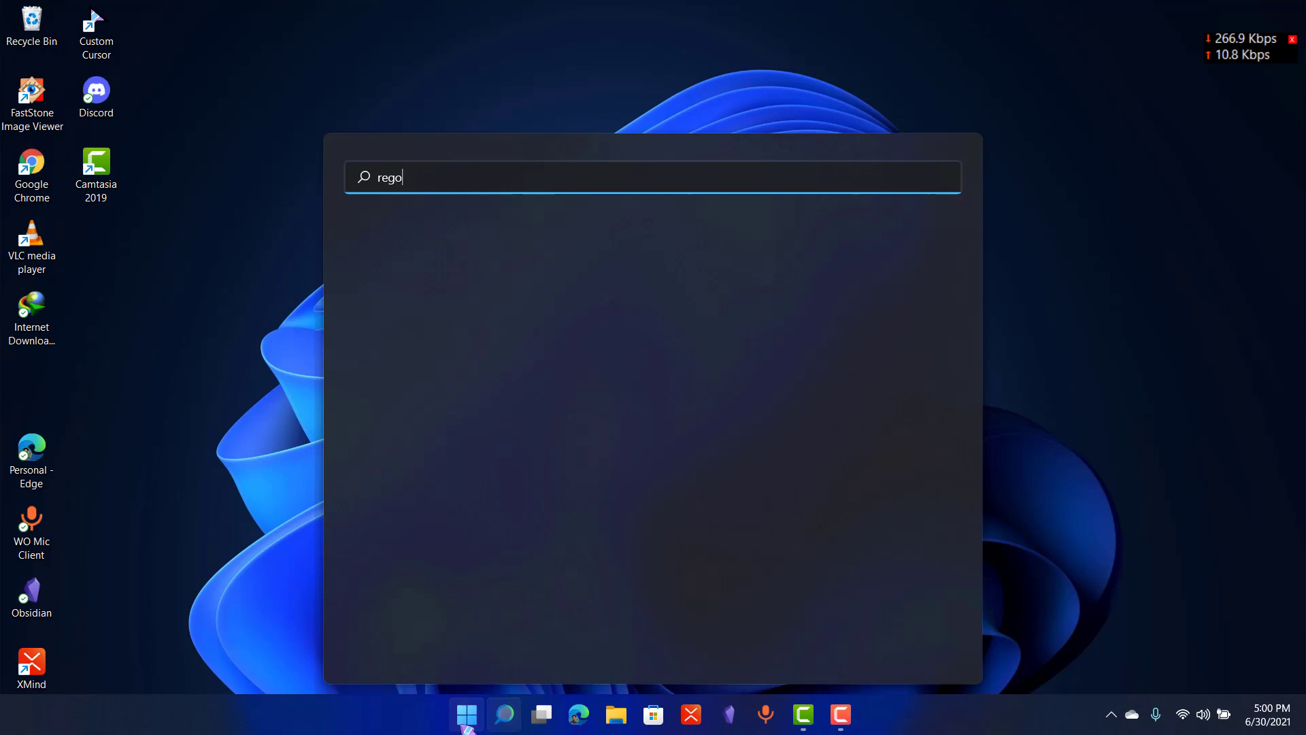
text(is)
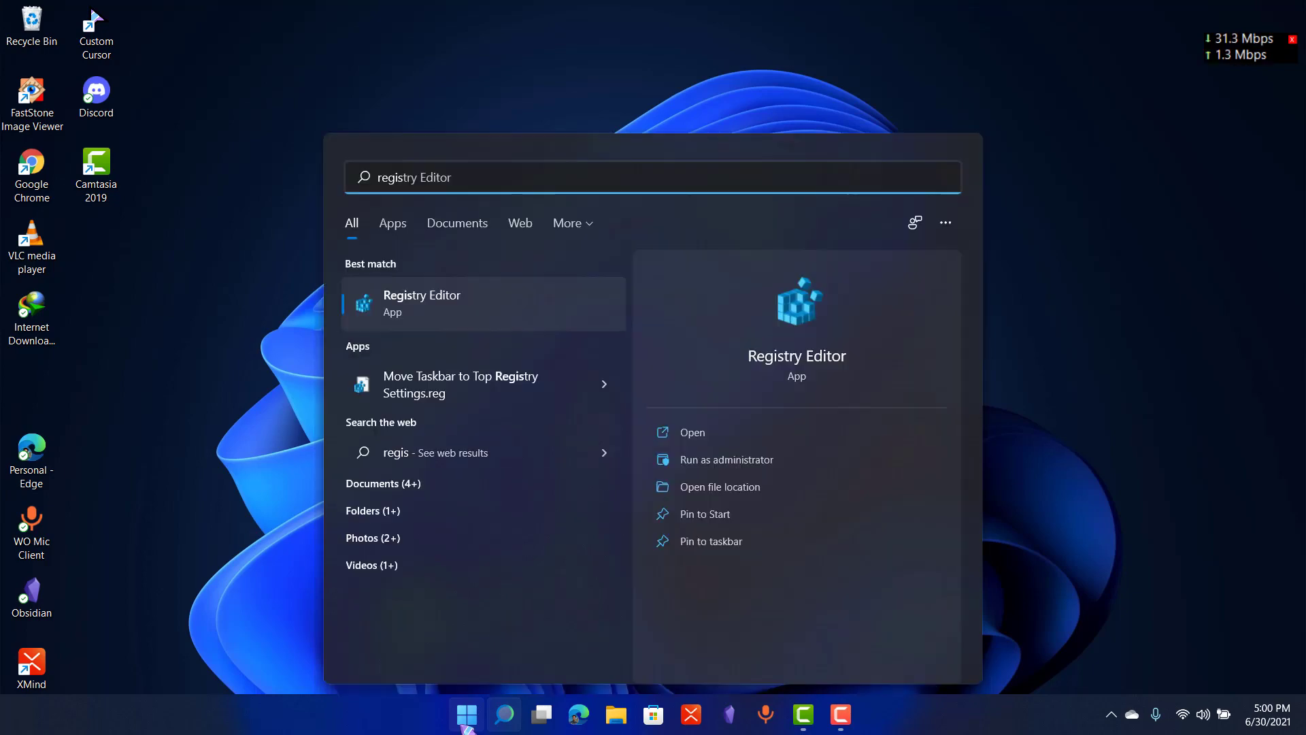
Step: Launch Registry Editor and import 'Move Taskbar to Top Registry Settings.reg', dismissing the success message
key(Return)
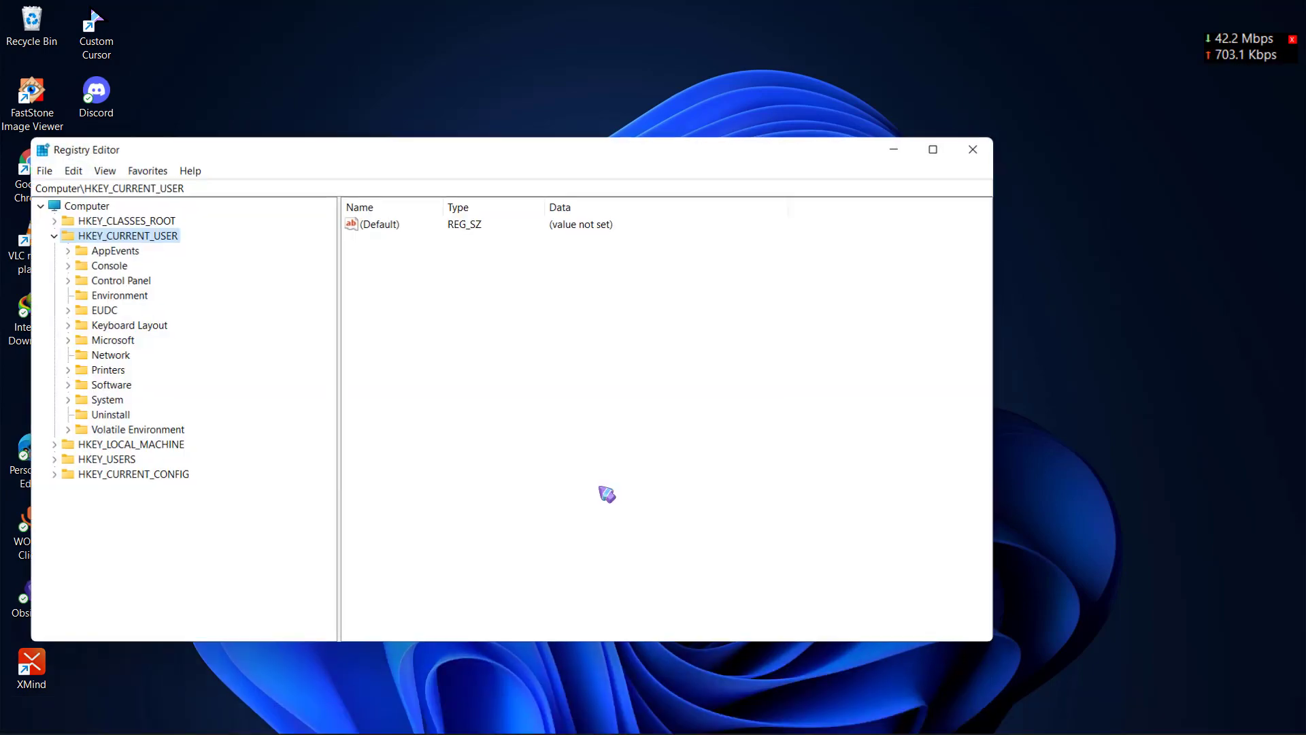
click(21, 179)
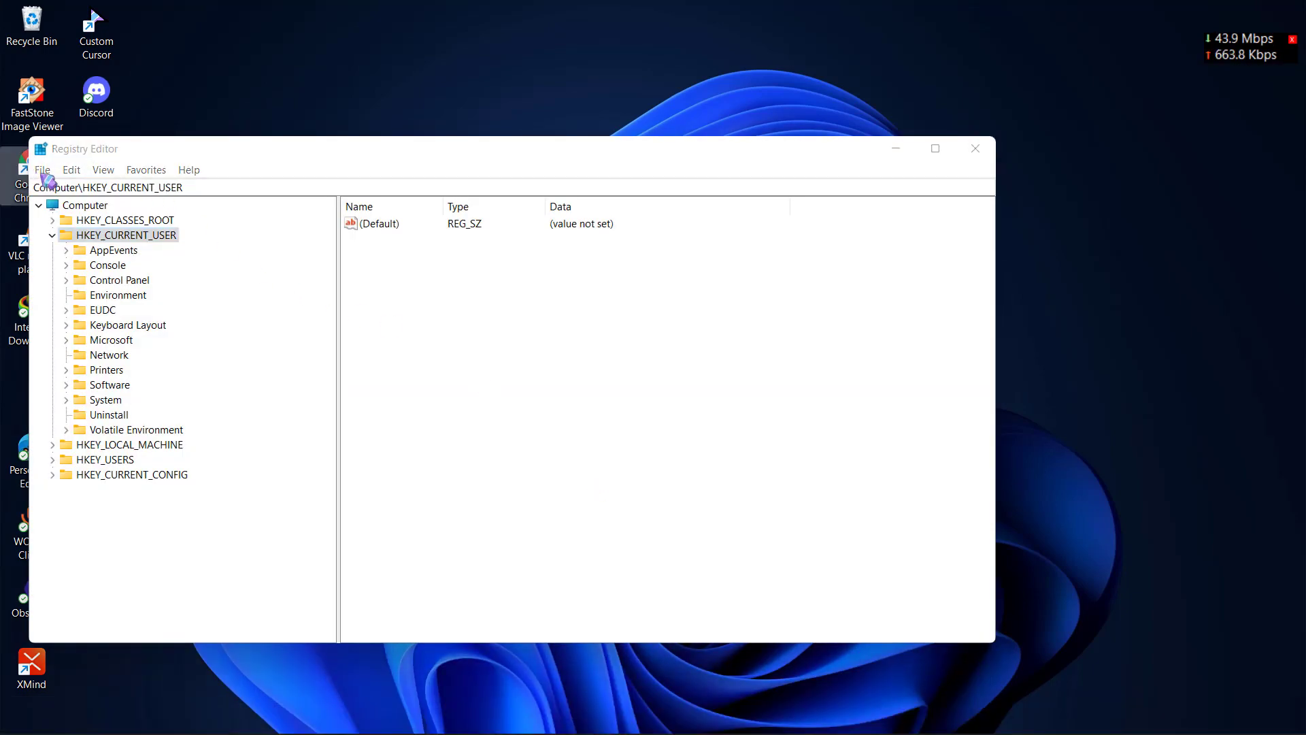
click(43, 170)
click(70, 194)
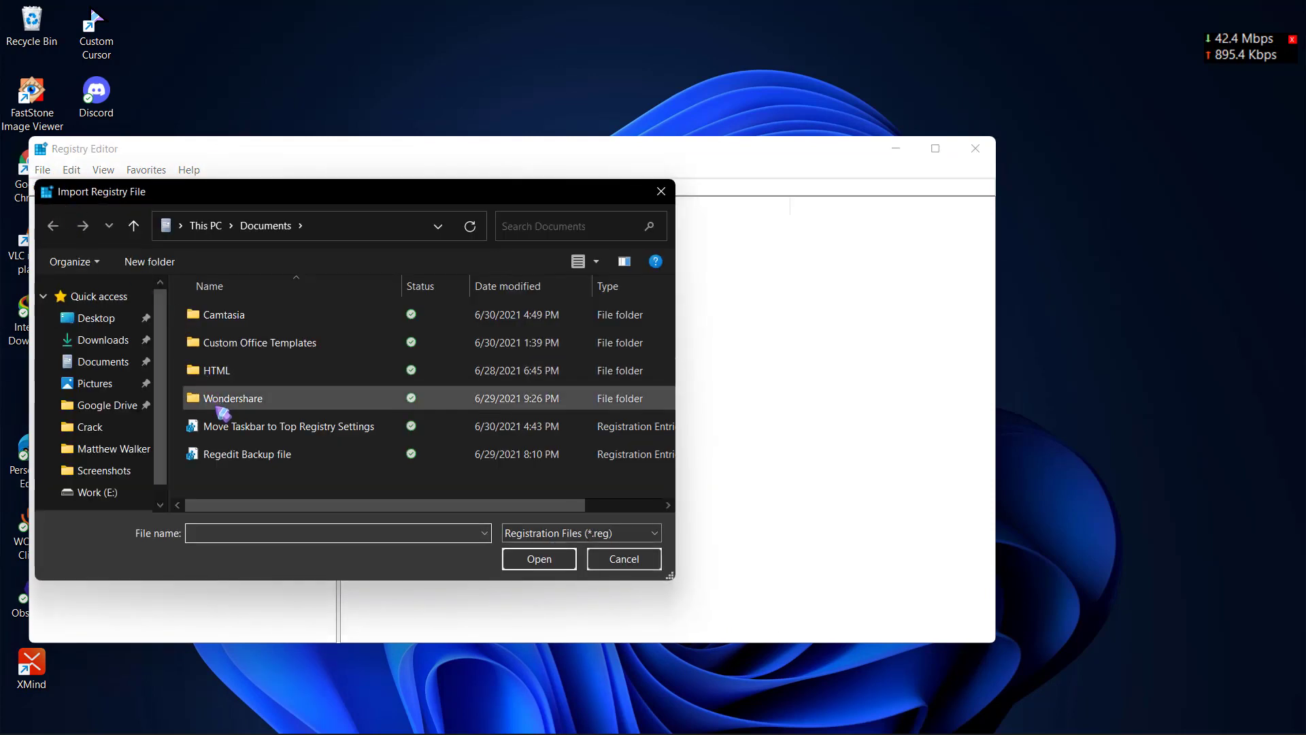
click(228, 426)
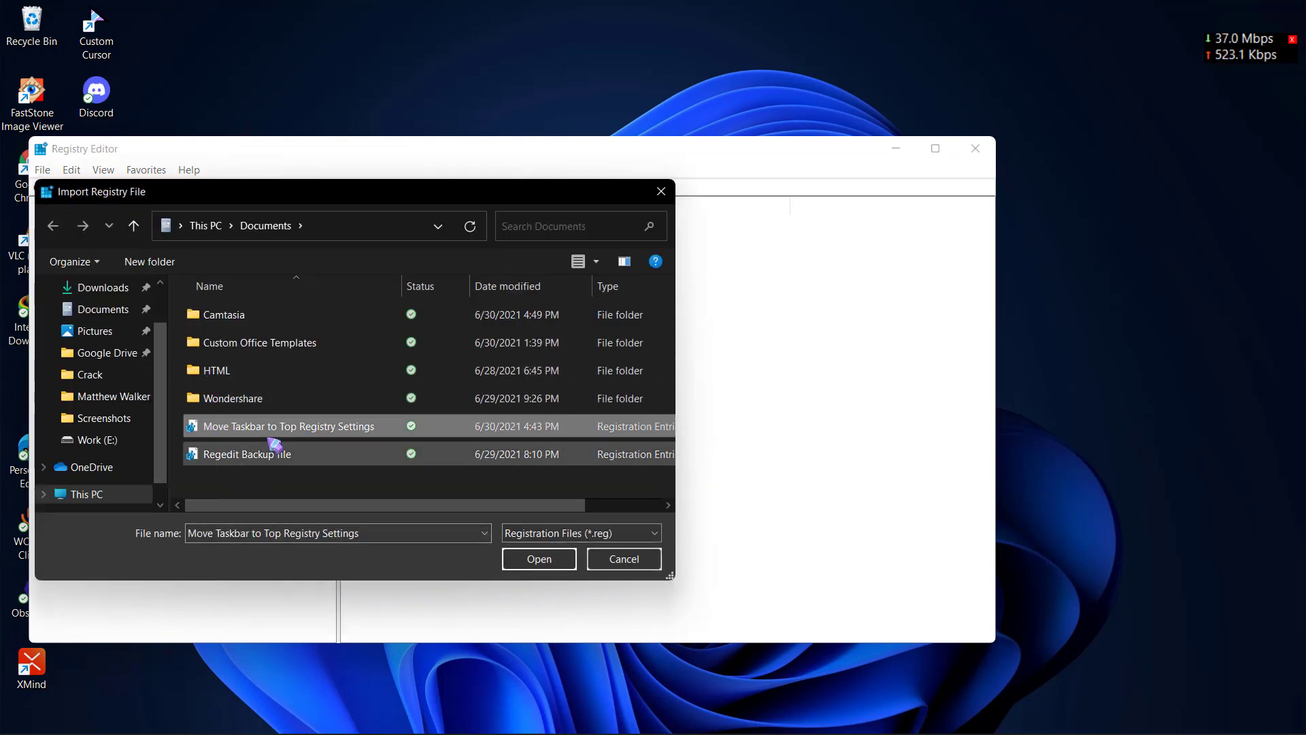
click(558, 560)
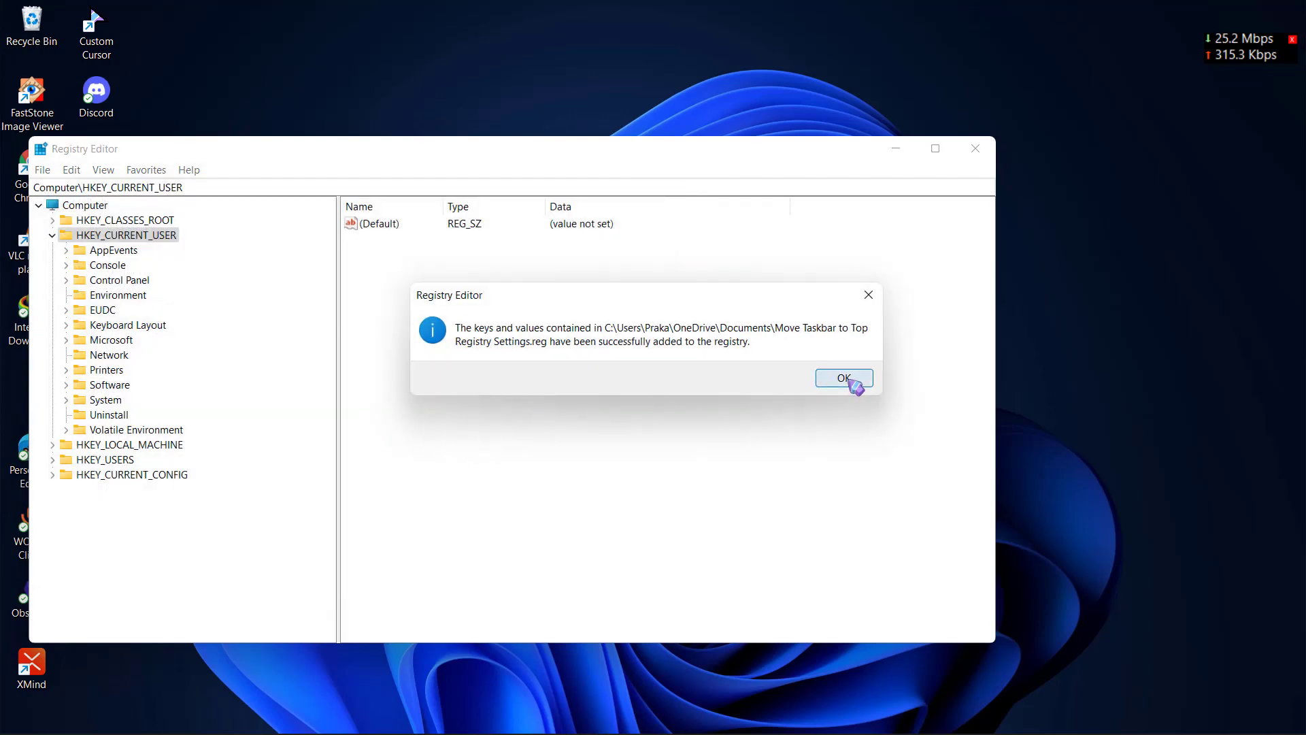
click(844, 378)
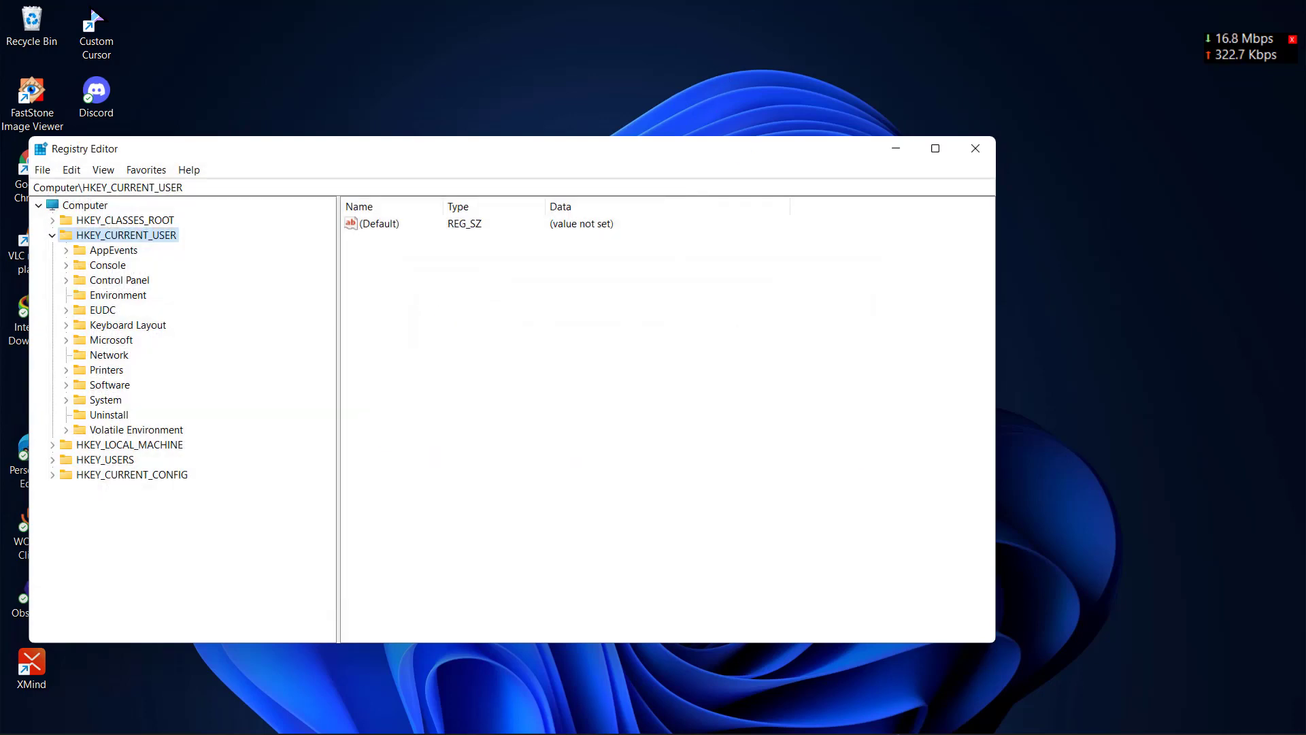
mouse_move(903, 724)
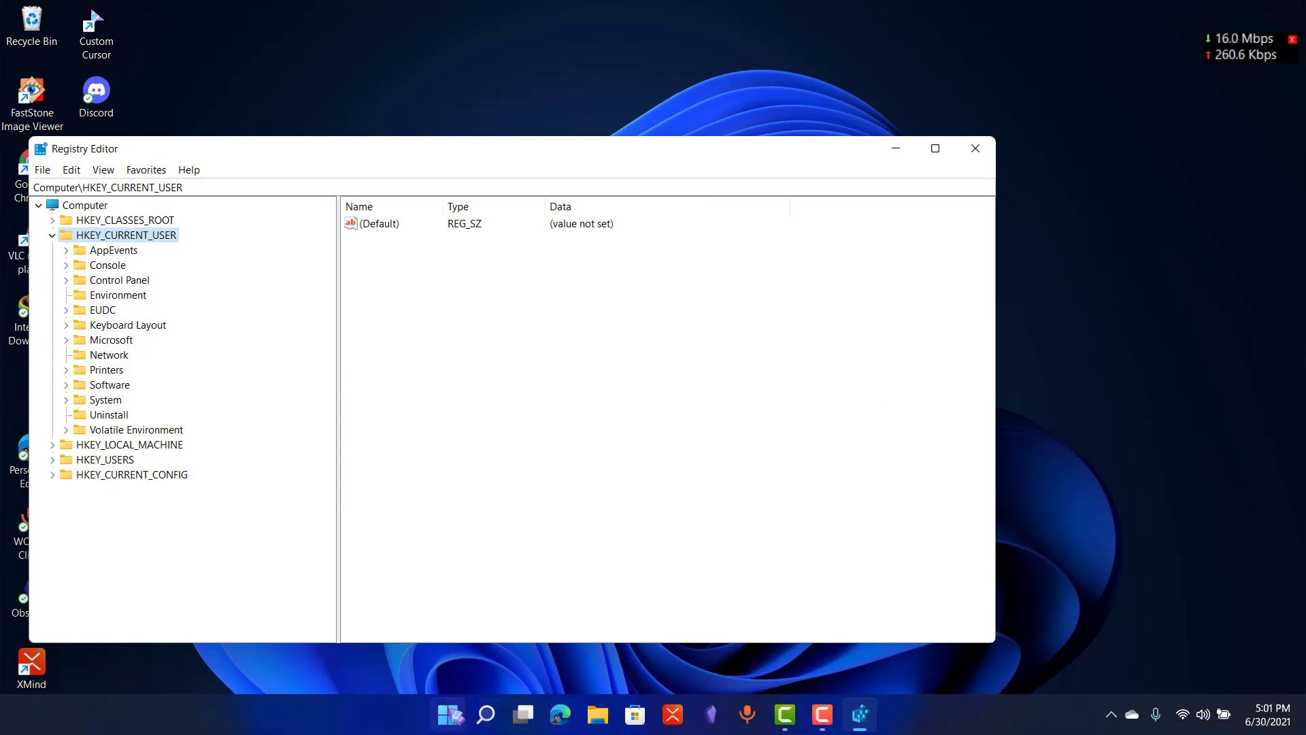
Step: Launch Task Manager by searching 'task' and restart the Windows Explorer process
click(450, 714)
text(task)
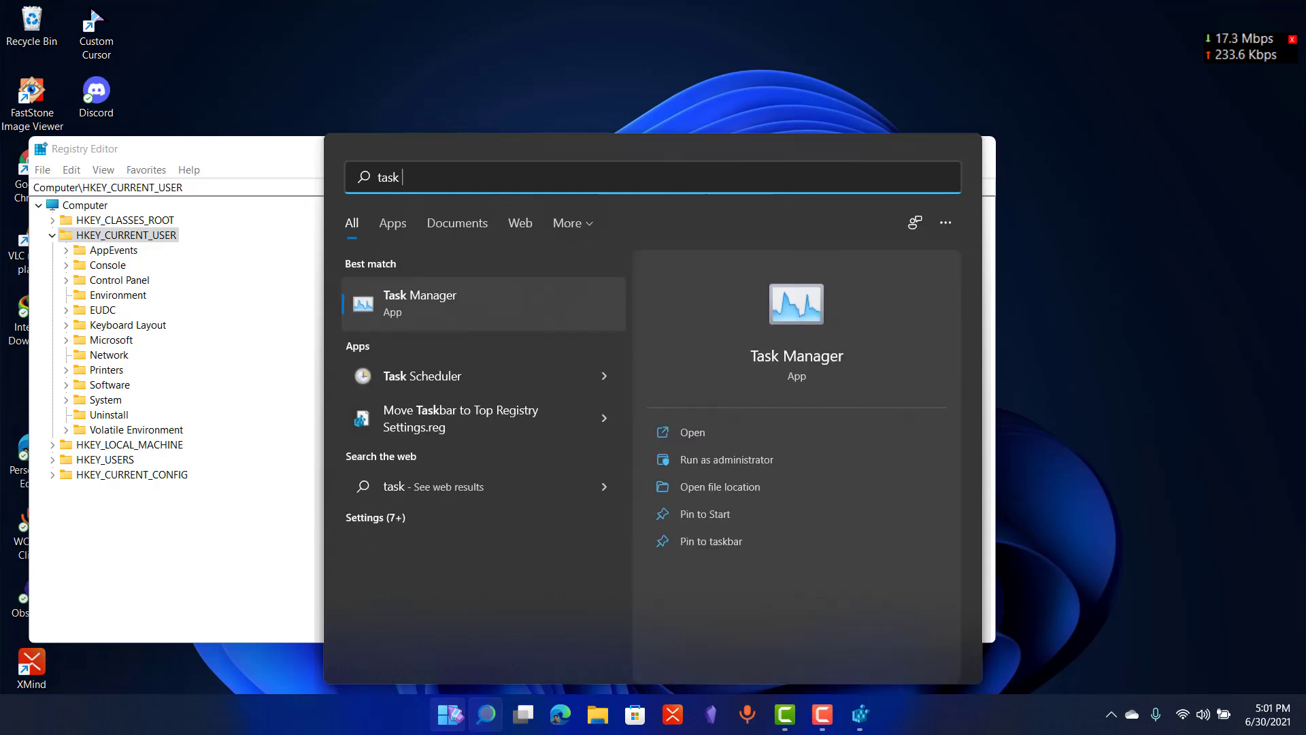
key(Return)
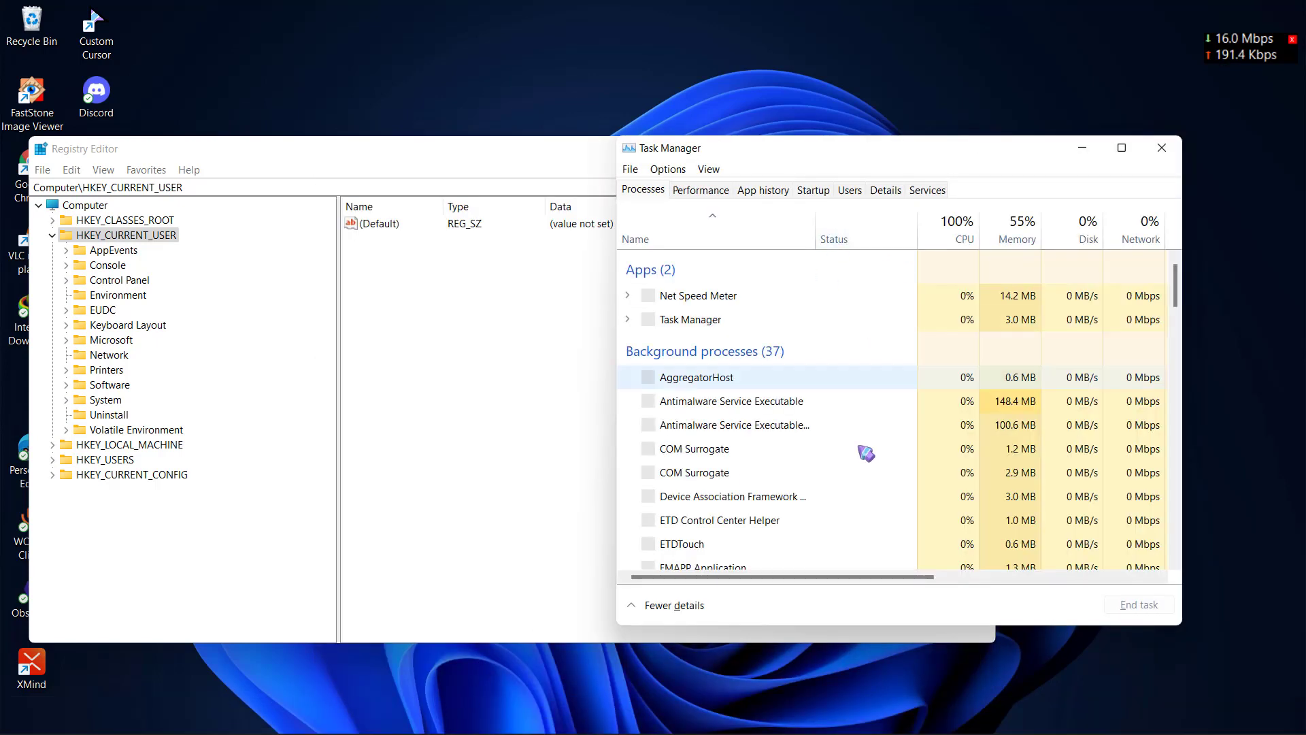
scroll(1146, 347, down, 2)
scroll(1147, 517, down, 15)
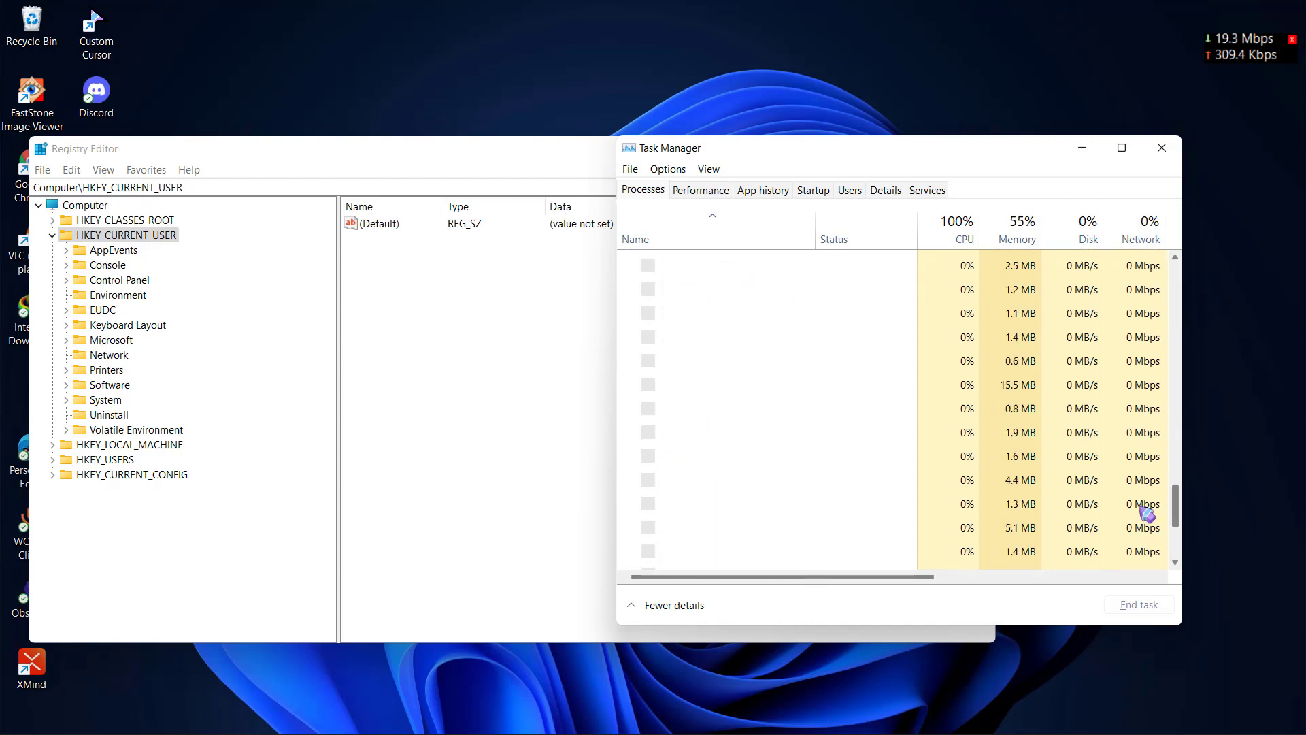
right_click(881, 470)
click(912, 483)
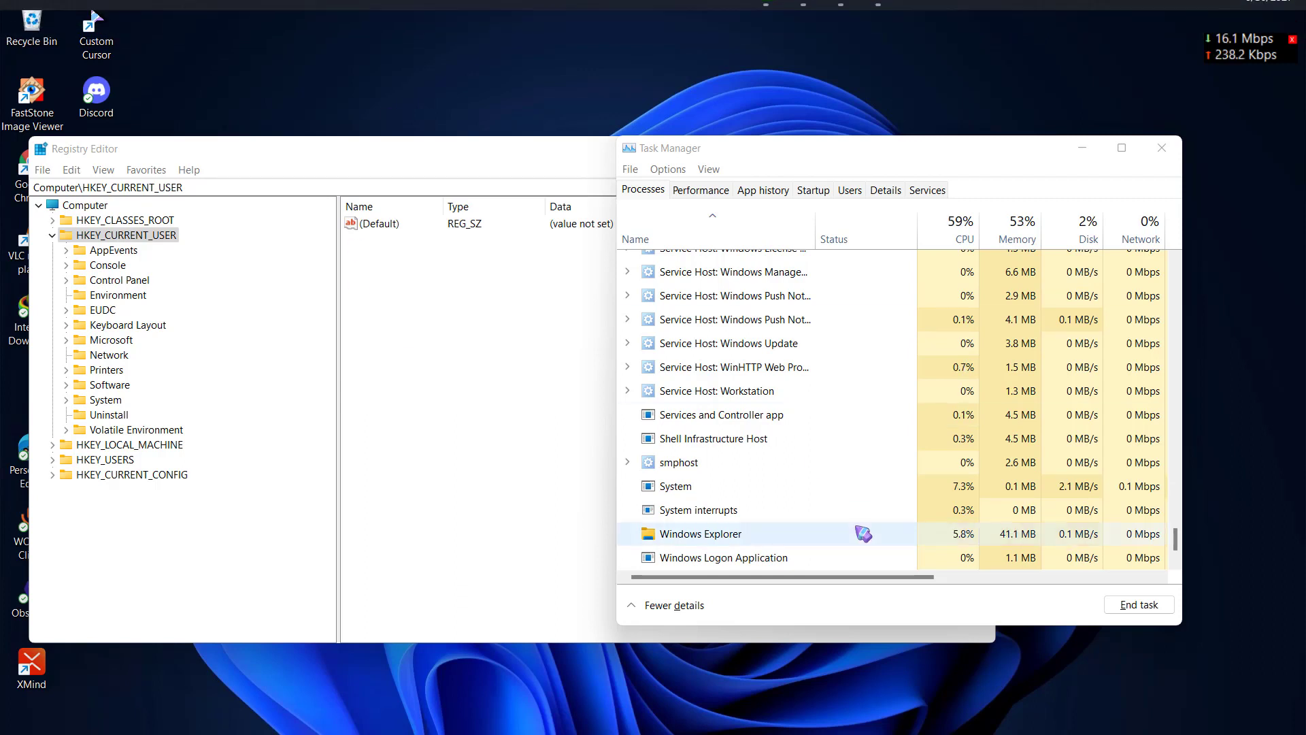
Step: Close Task Manager, then import 'Regedit Backup file.reg' in Registry Editor and dismiss the message
click(1163, 149)
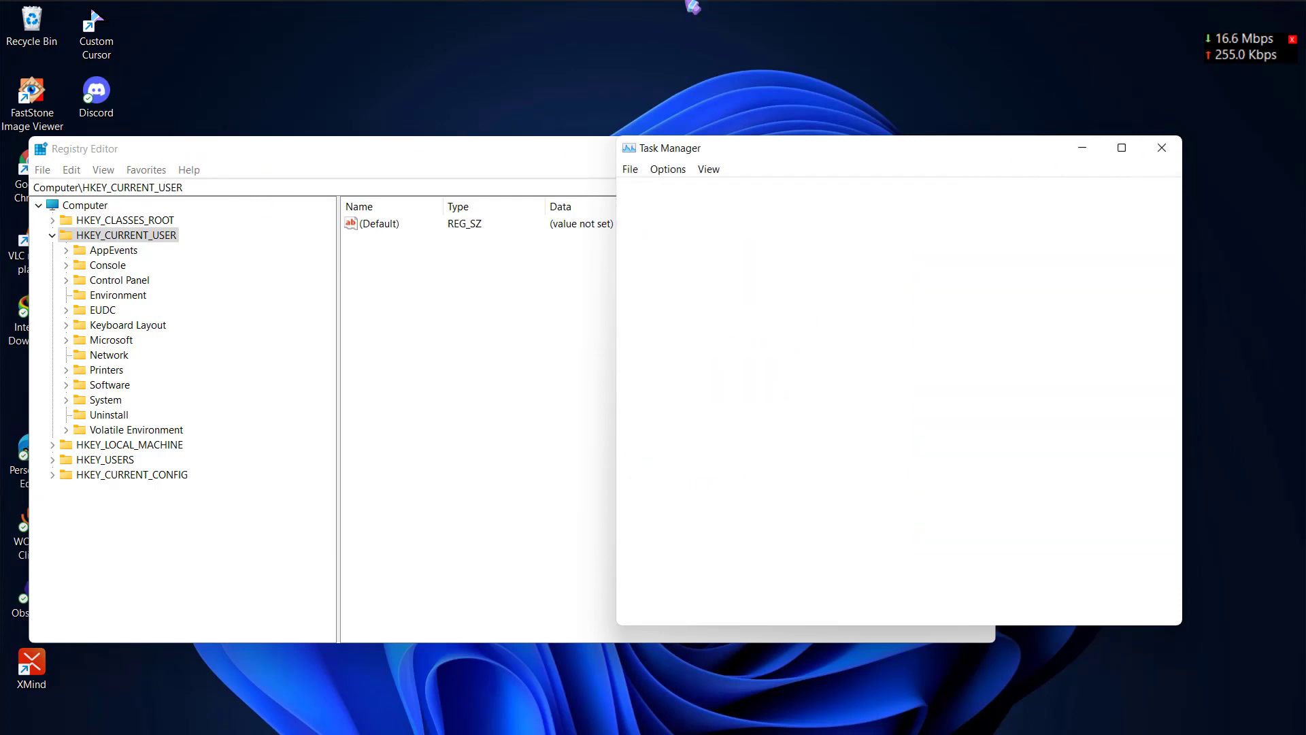
click(45, 171)
click(70, 194)
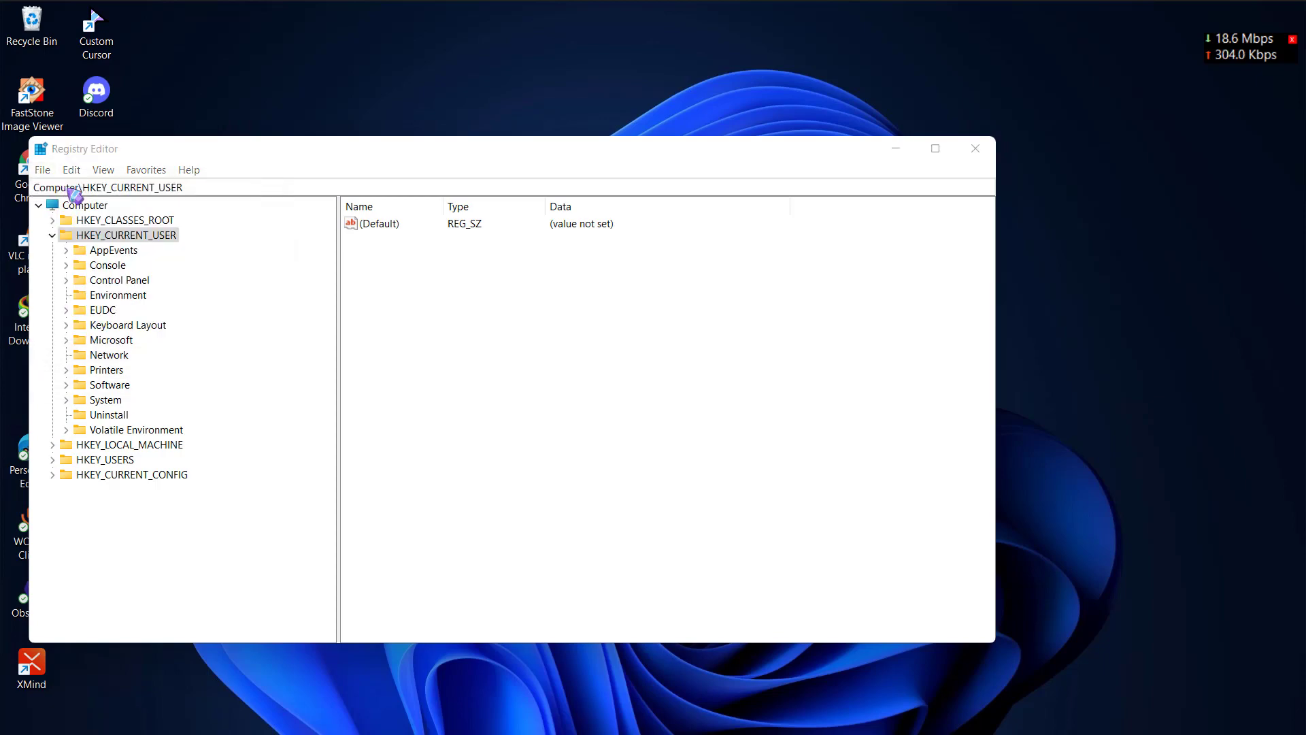
click(248, 455)
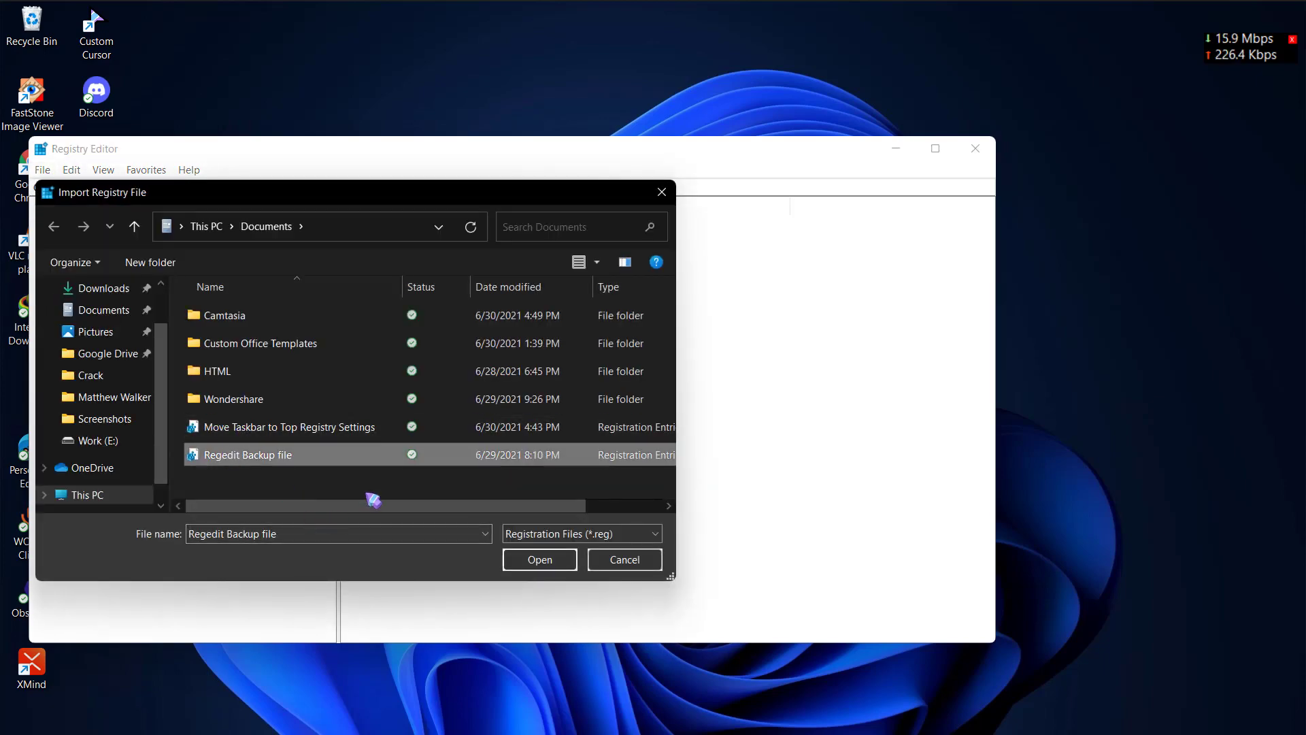
click(550, 565)
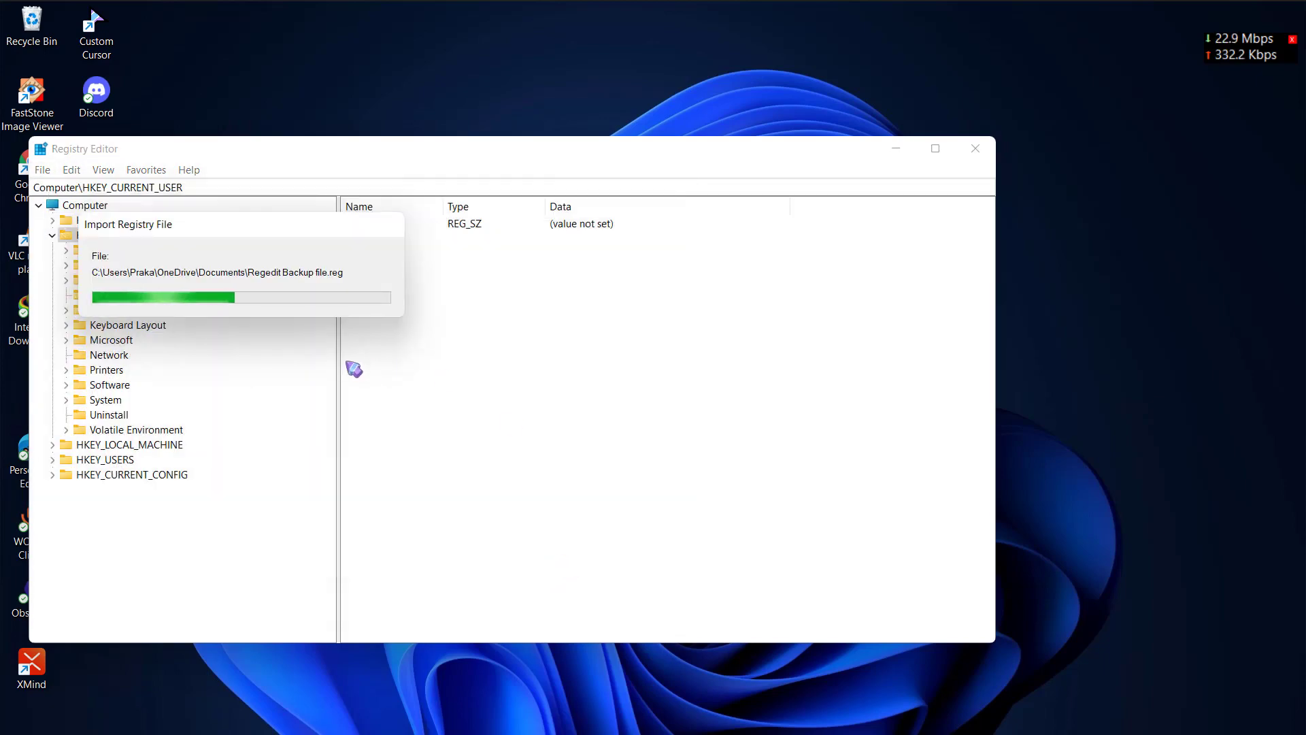
key(Return)
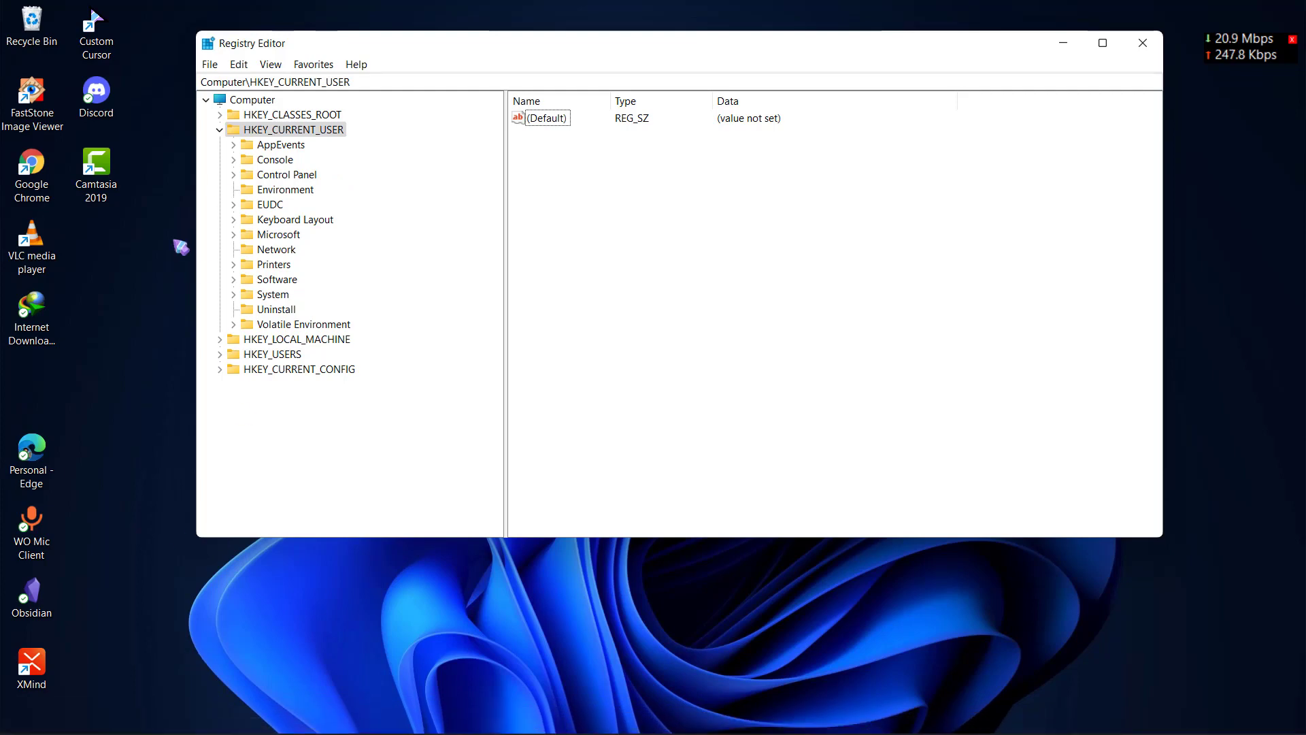
Step: Expand HKEY_CURRENT_USER, then Software, then Microsoft in the registry tree
click(219, 129)
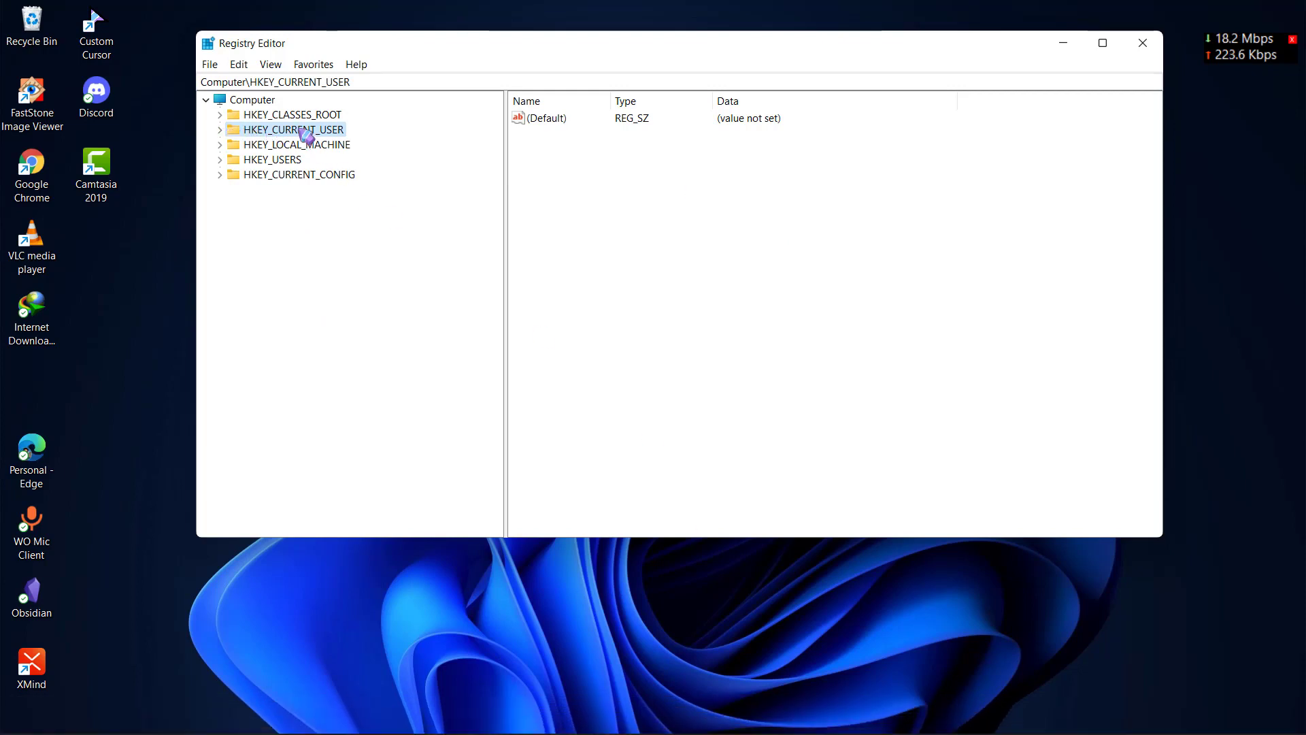
click(220, 130)
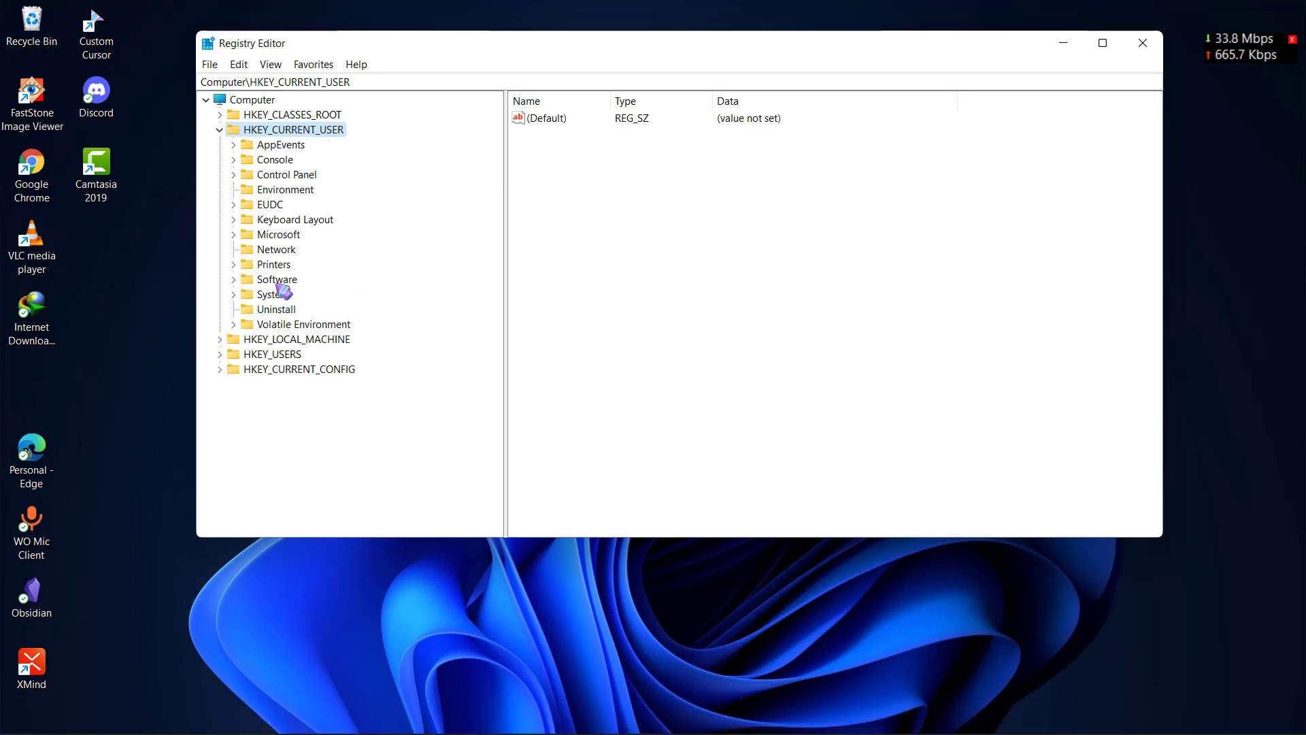
click(233, 278)
scroll(373, 338, down, 5)
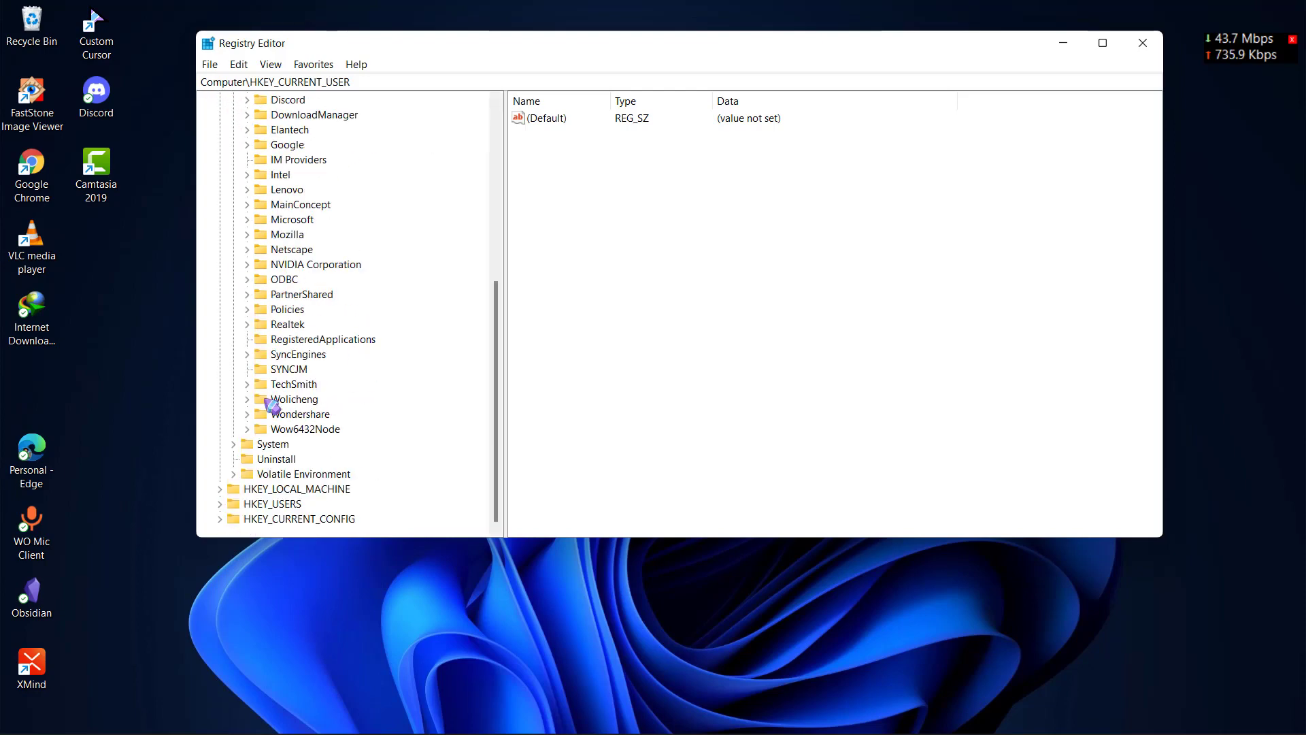
scroll(291, 313, up, 2)
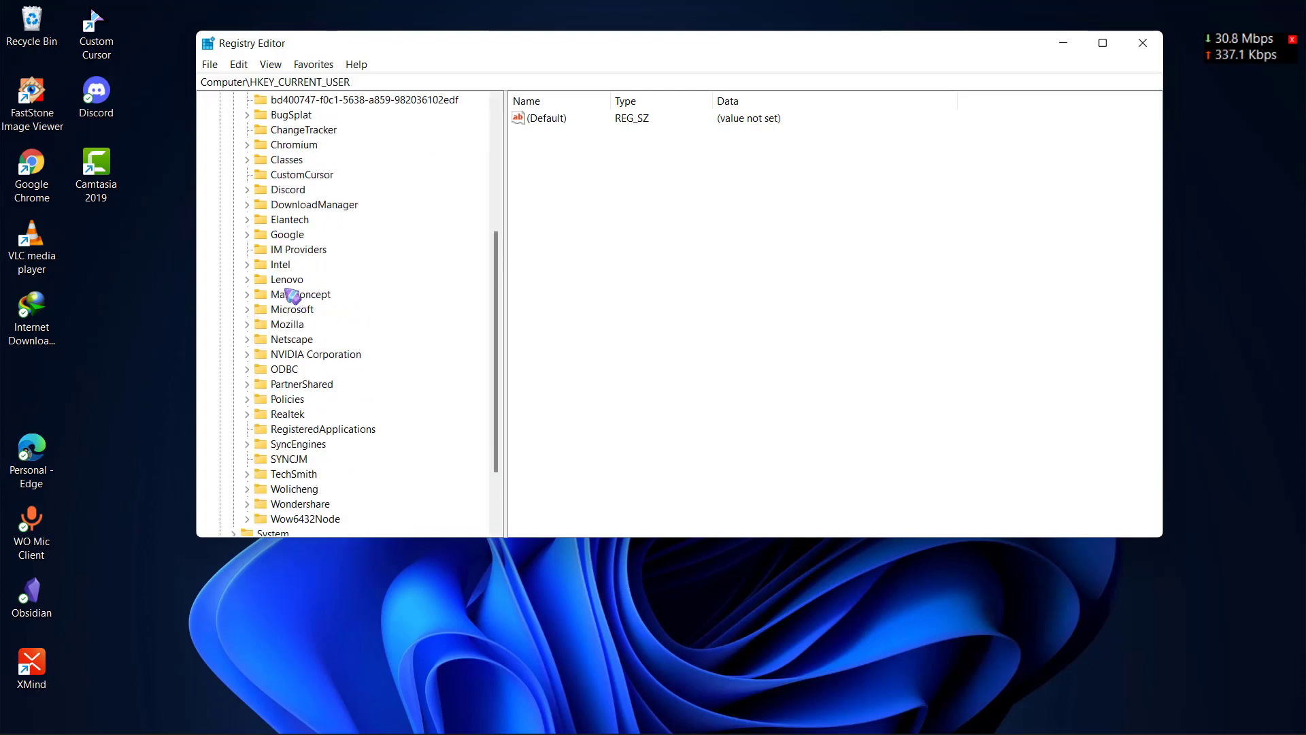
scroll(294, 264, up, 2)
scroll(294, 292, down, 2)
click(270, 312)
click(247, 310)
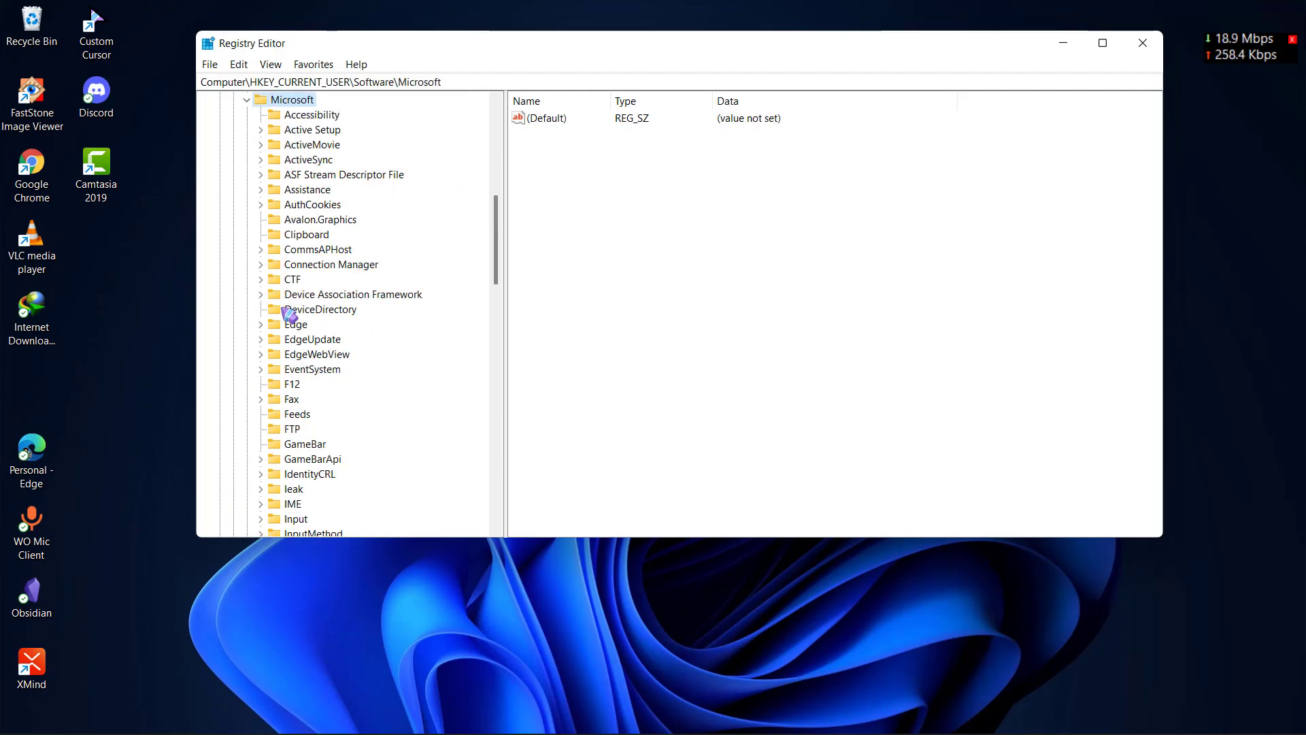
Step: Expand Windows > CurrentVersion > Explorer and select the StuckRects3 key, highlighting its path
scroll(338, 327, down, 7)
scroll(326, 238, down, 18)
scroll(326, 242, up, 3)
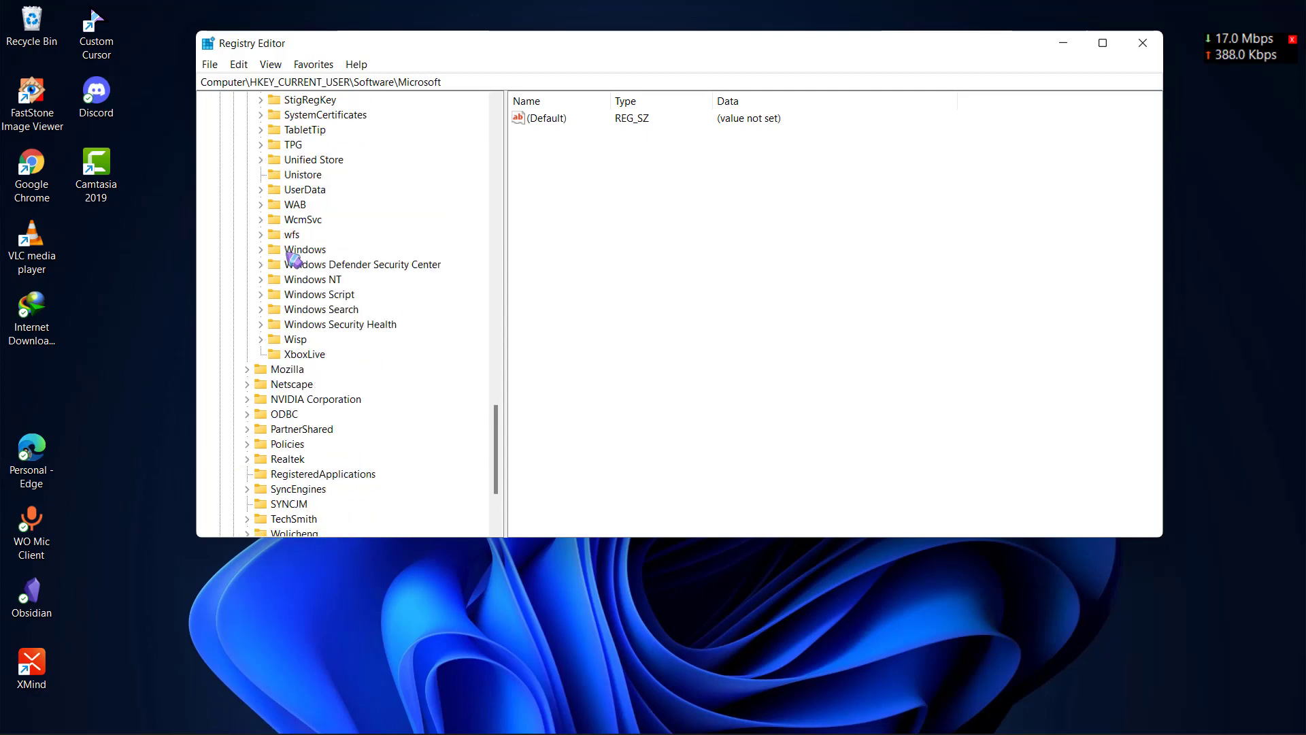
click(260, 249)
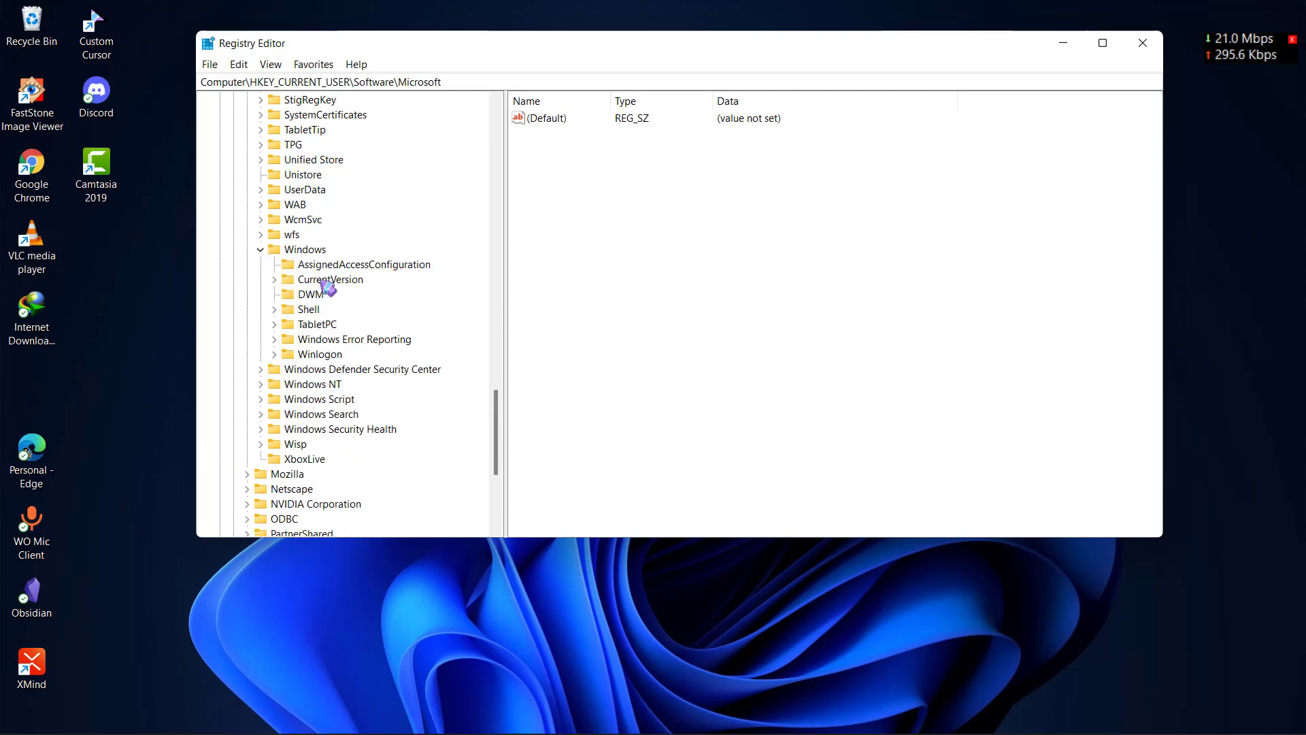
click(274, 280)
scroll(330, 211, down, 9)
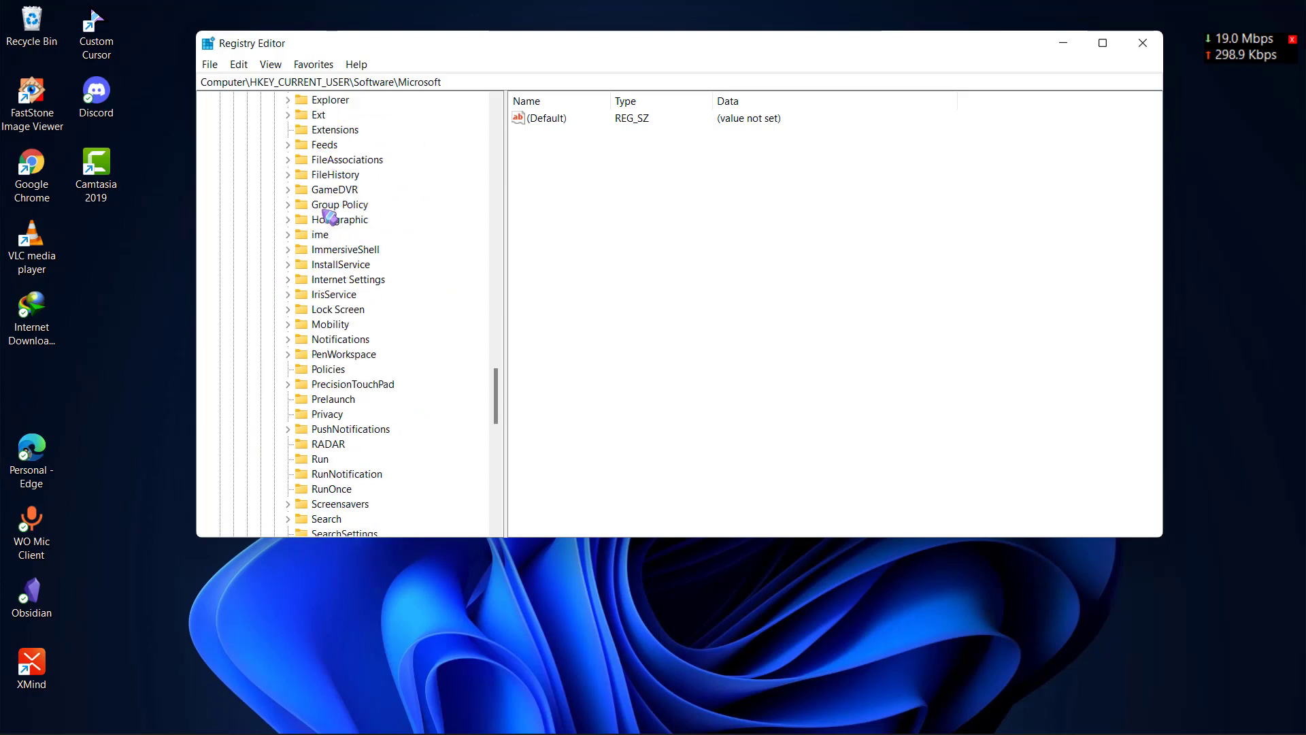
scroll(326, 212, up, 2)
click(294, 195)
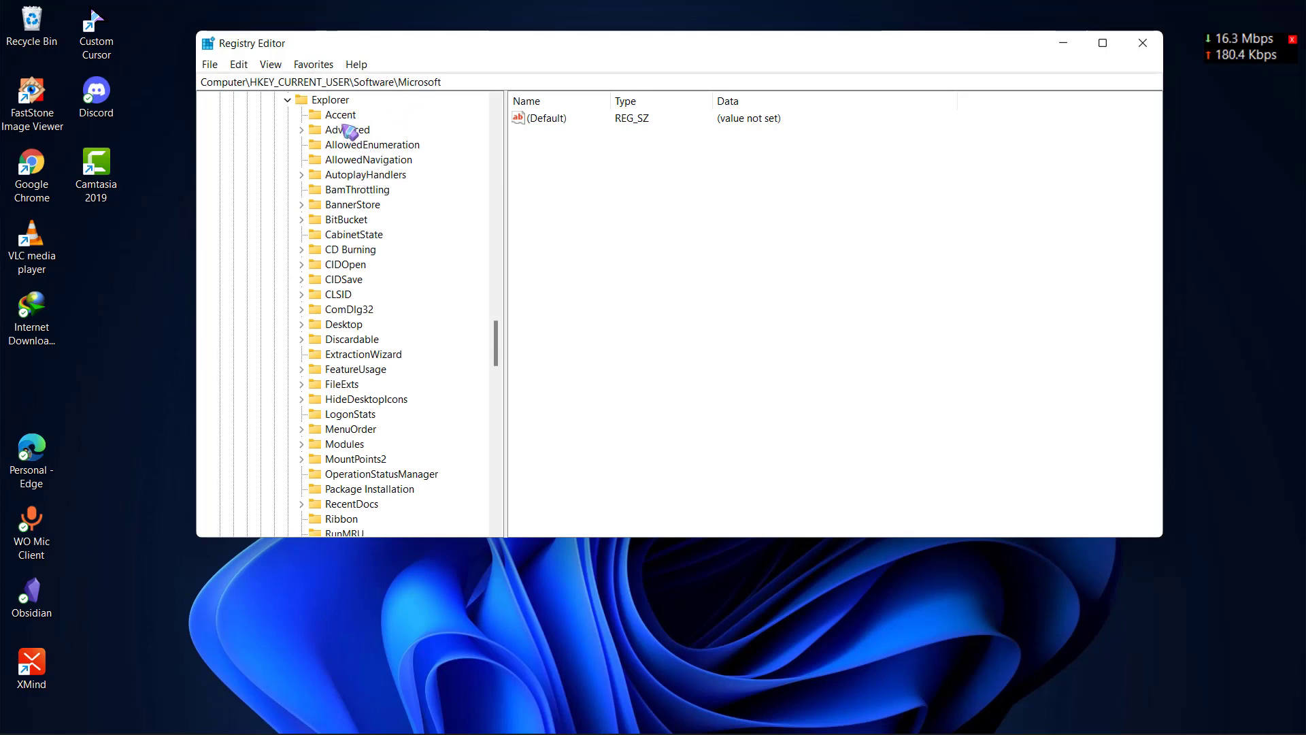
scroll(353, 325, down, 11)
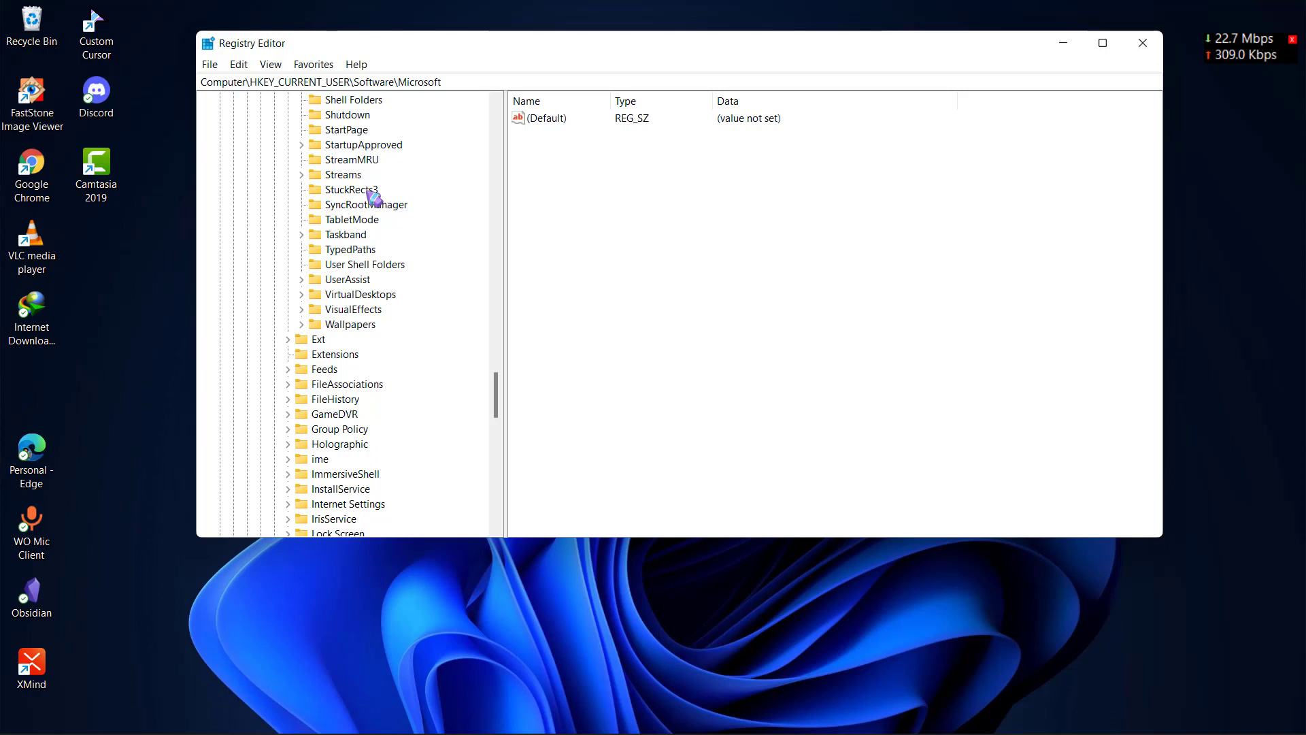
click(371, 192)
drag(560, 82, 655, 82)
Step: Open the StuckRects3 Settings value, overwrite the 03 byte in row 00000008, and save it
click(655, 82)
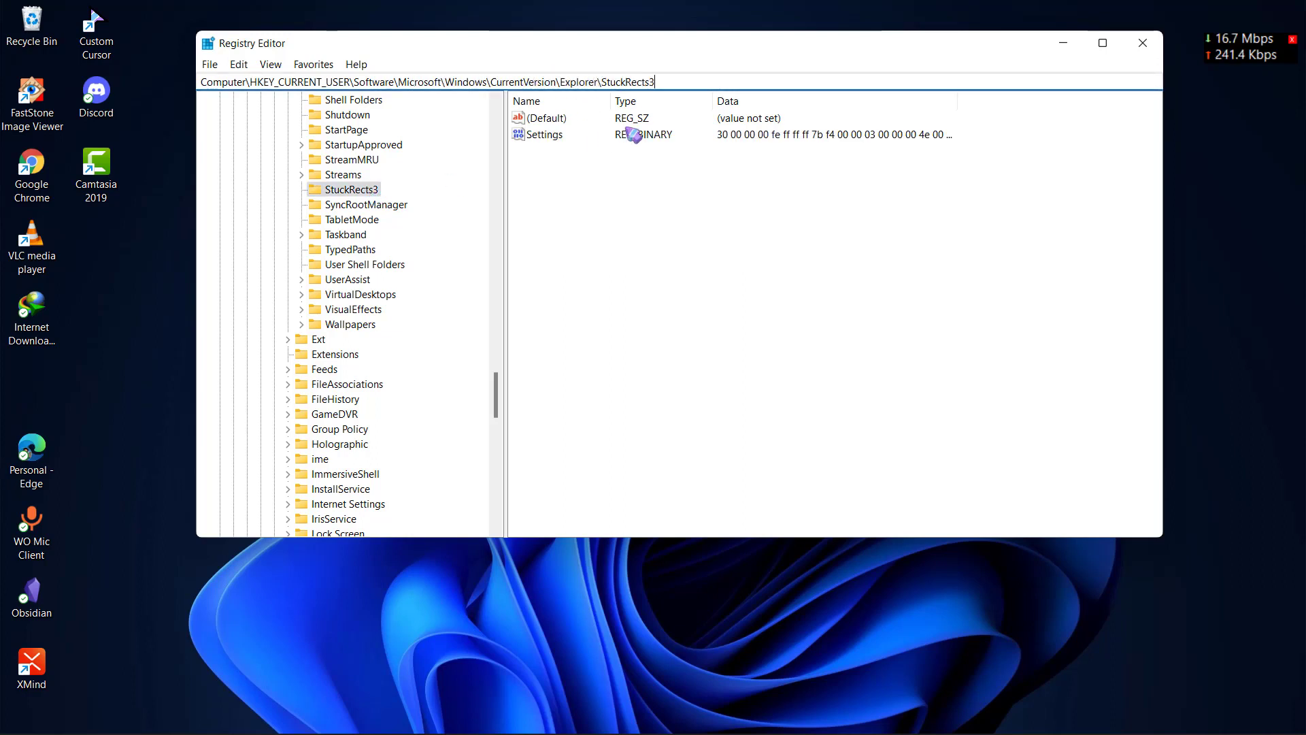
double_click(554, 143)
drag(471, 120, 565, 241)
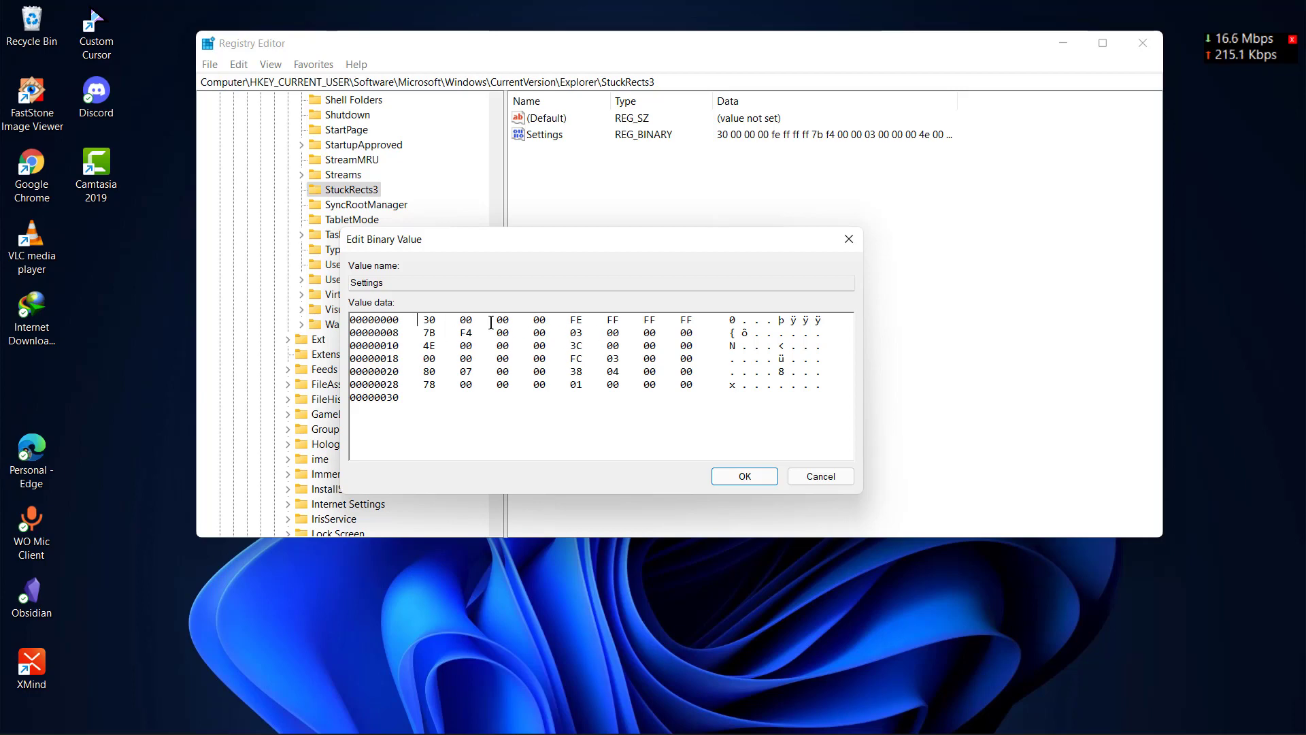
double_click(577, 333)
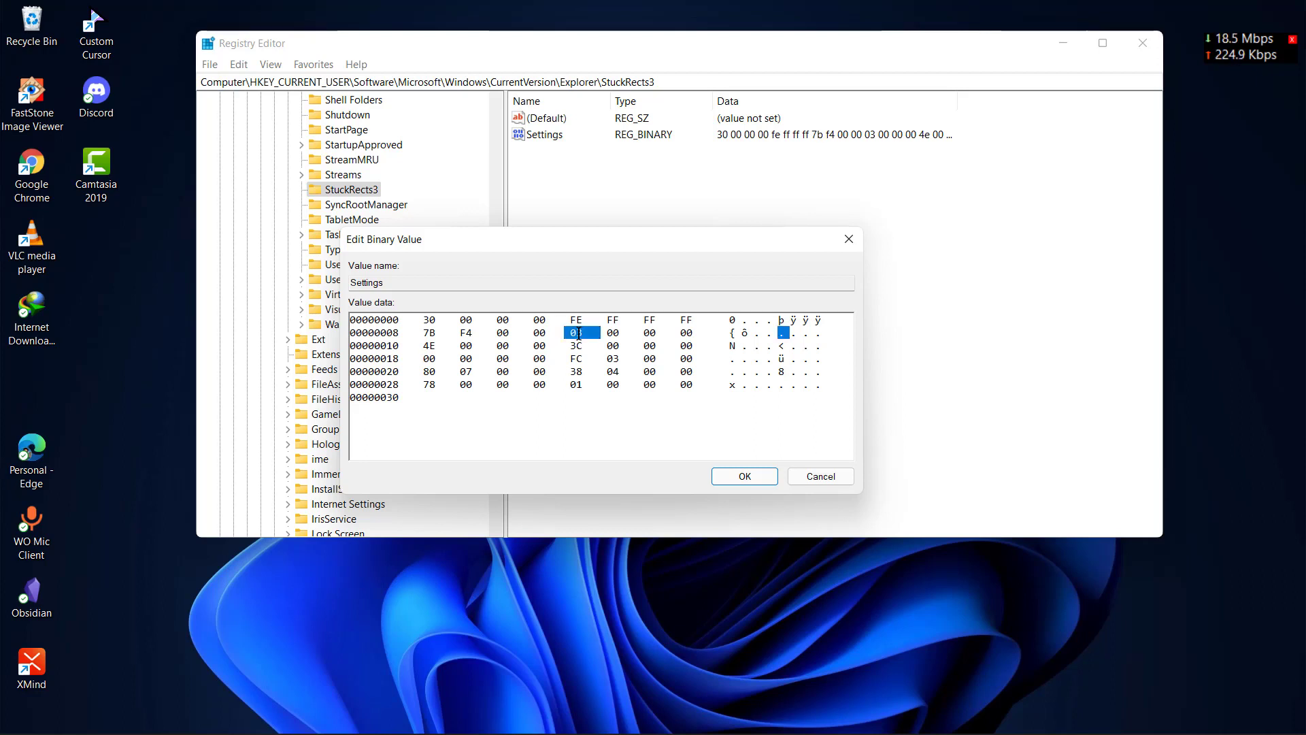
text(00)
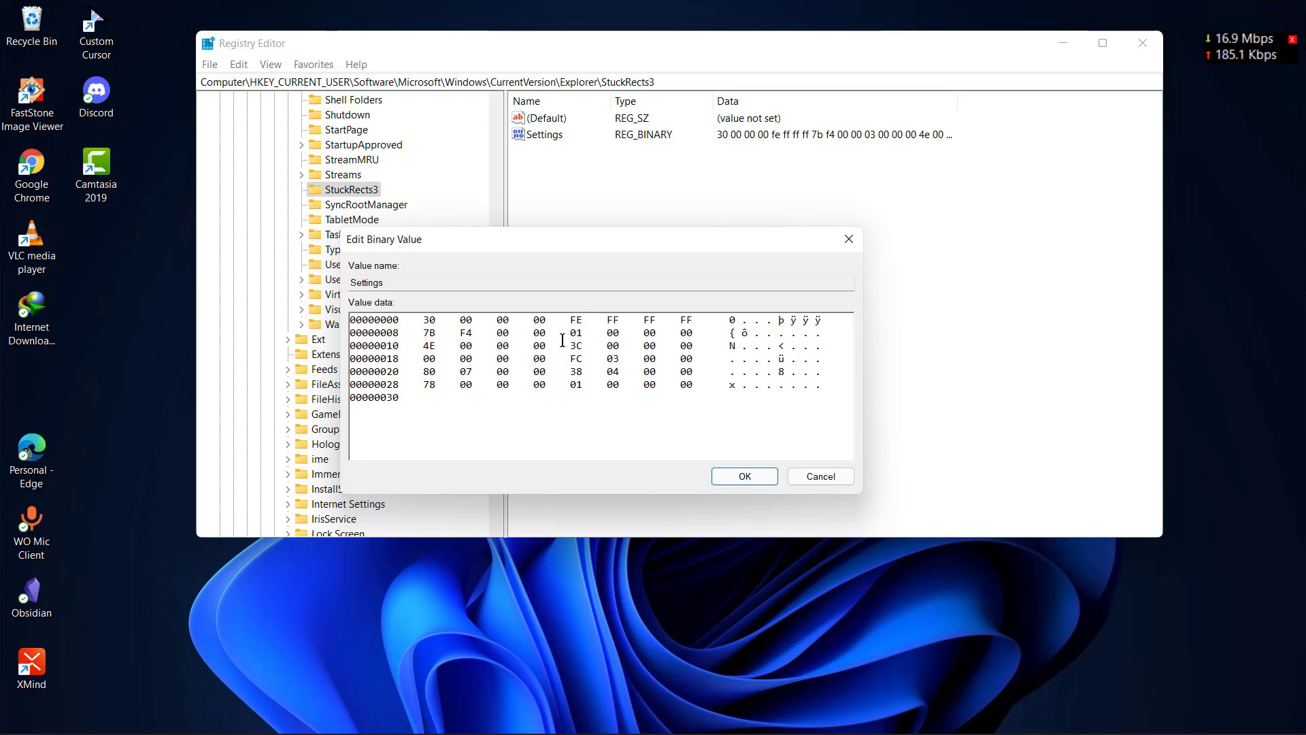
click(745, 476)
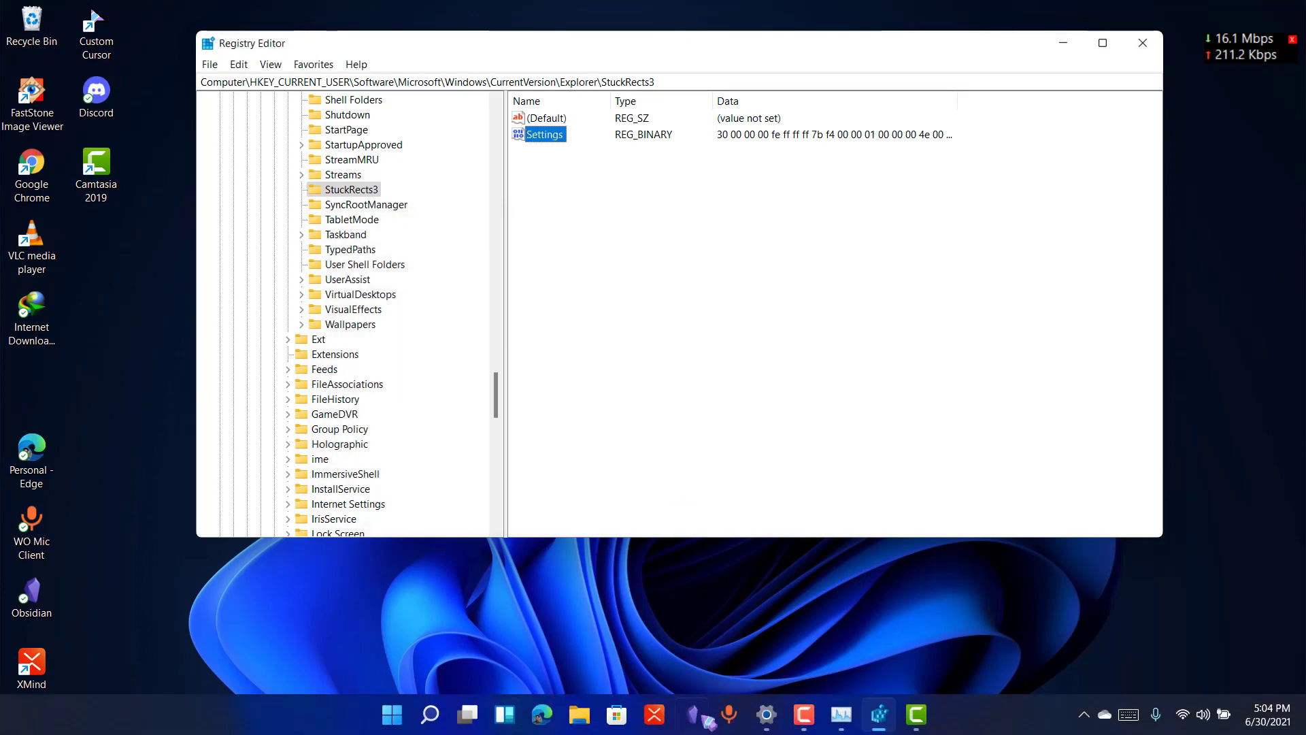
Step: Bring up Task Manager from the taskbar and end the Windows Explorer process
click(843, 715)
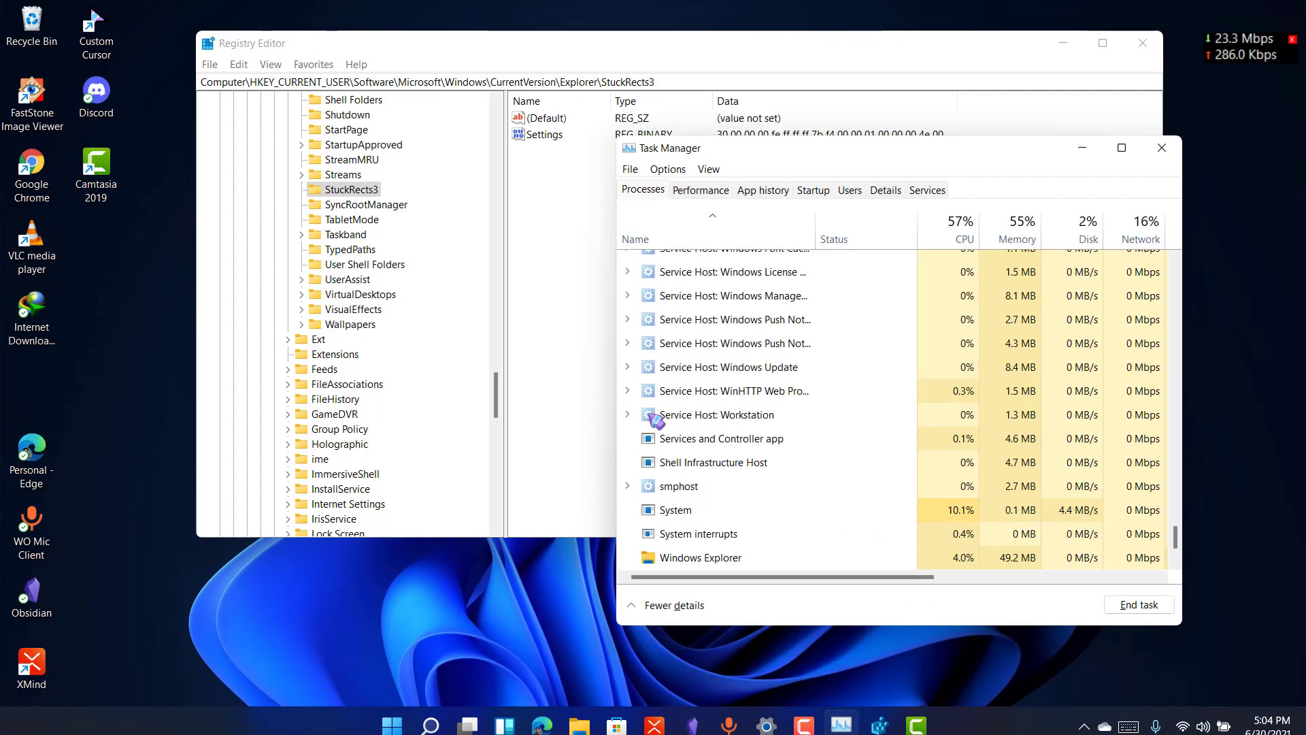
right_click(731, 561)
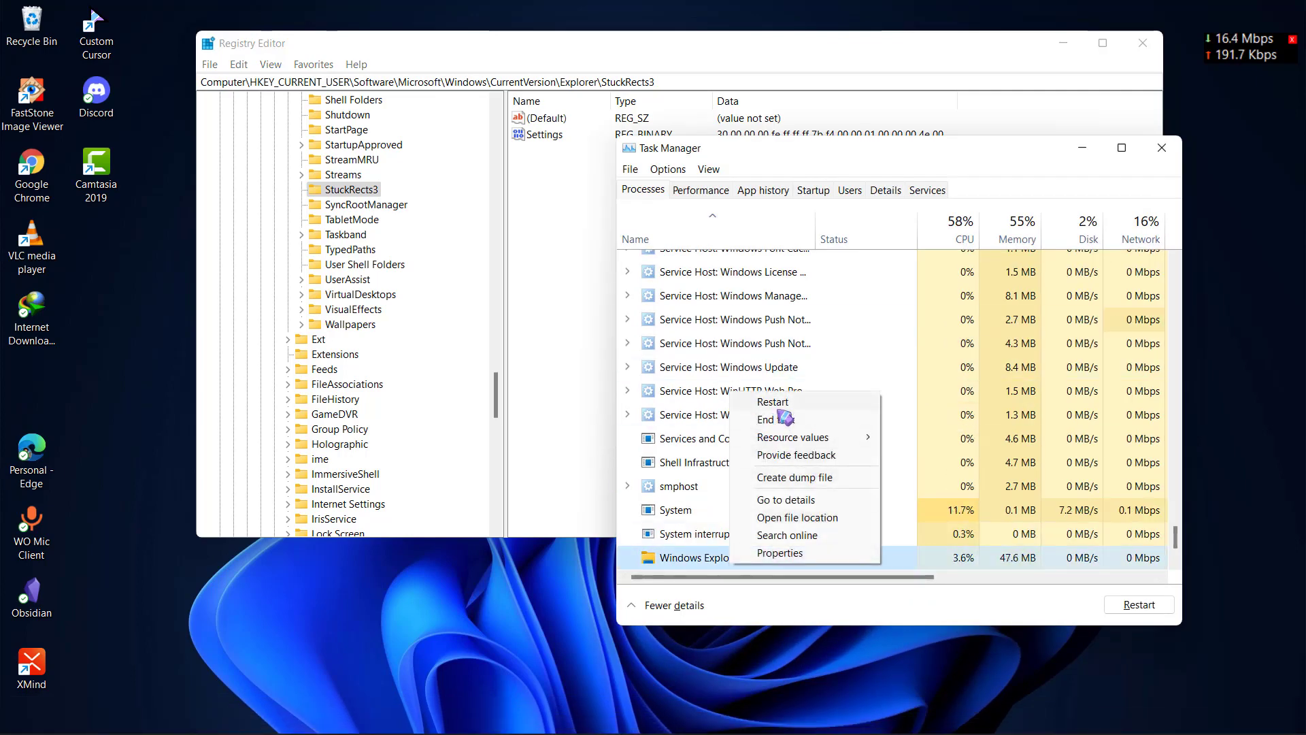
click(782, 417)
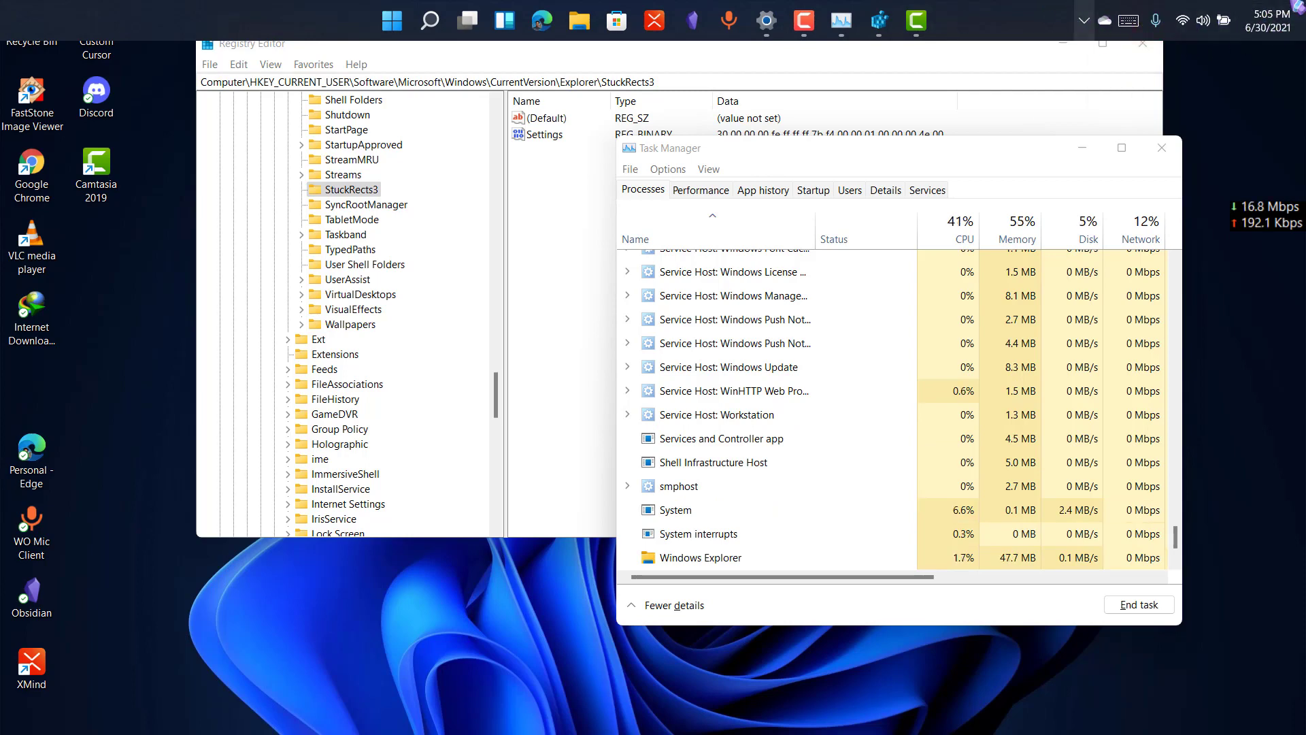
Step: Open Taskbar settings from the top taskbar, turn Widgets on, and leave Pen menu and Touch keyboard On
right_click(990, 31)
click(1021, 51)
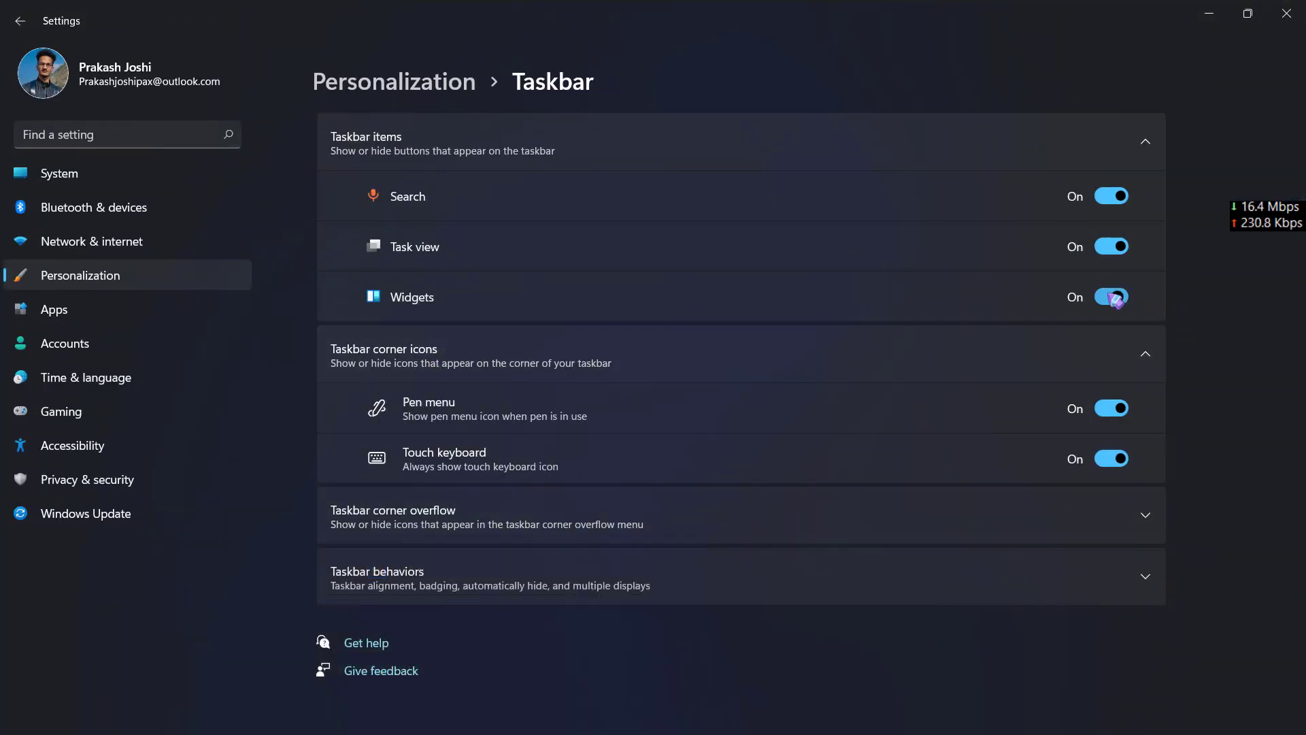
click(1107, 299)
click(1114, 411)
click(1116, 458)
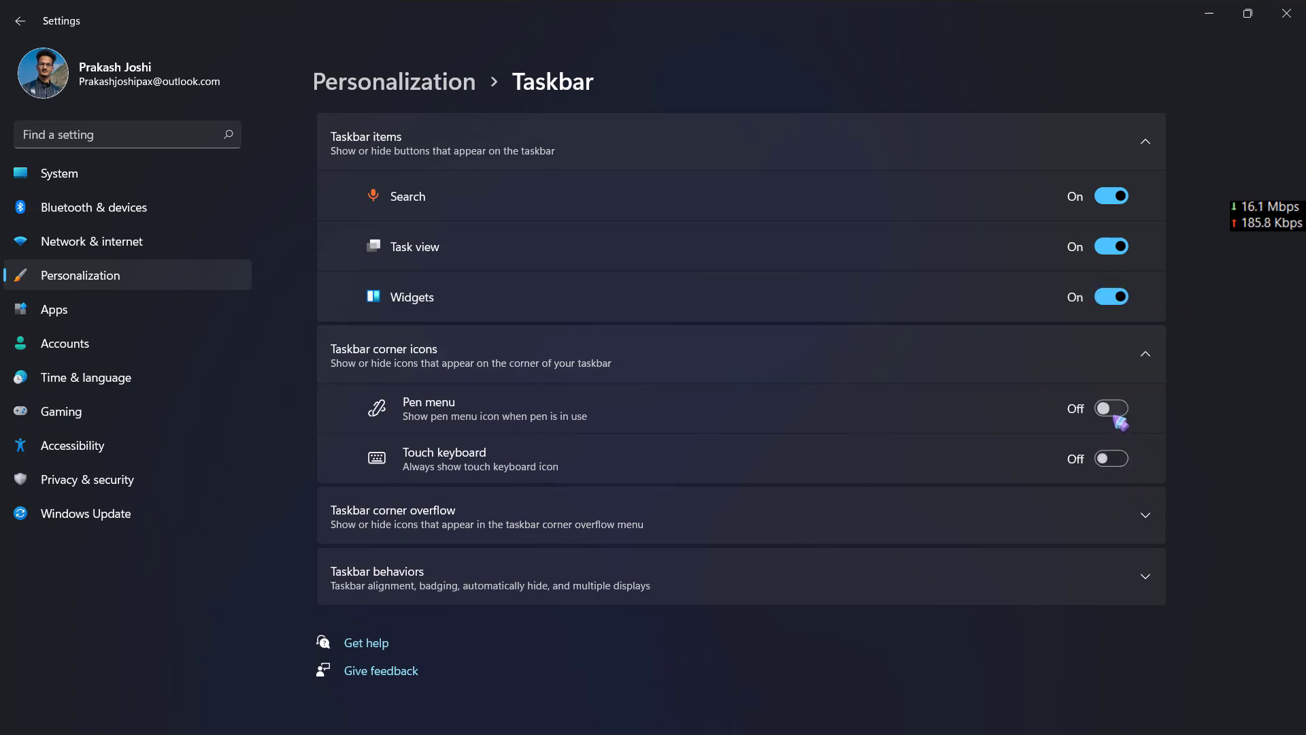
click(1117, 409)
click(1120, 458)
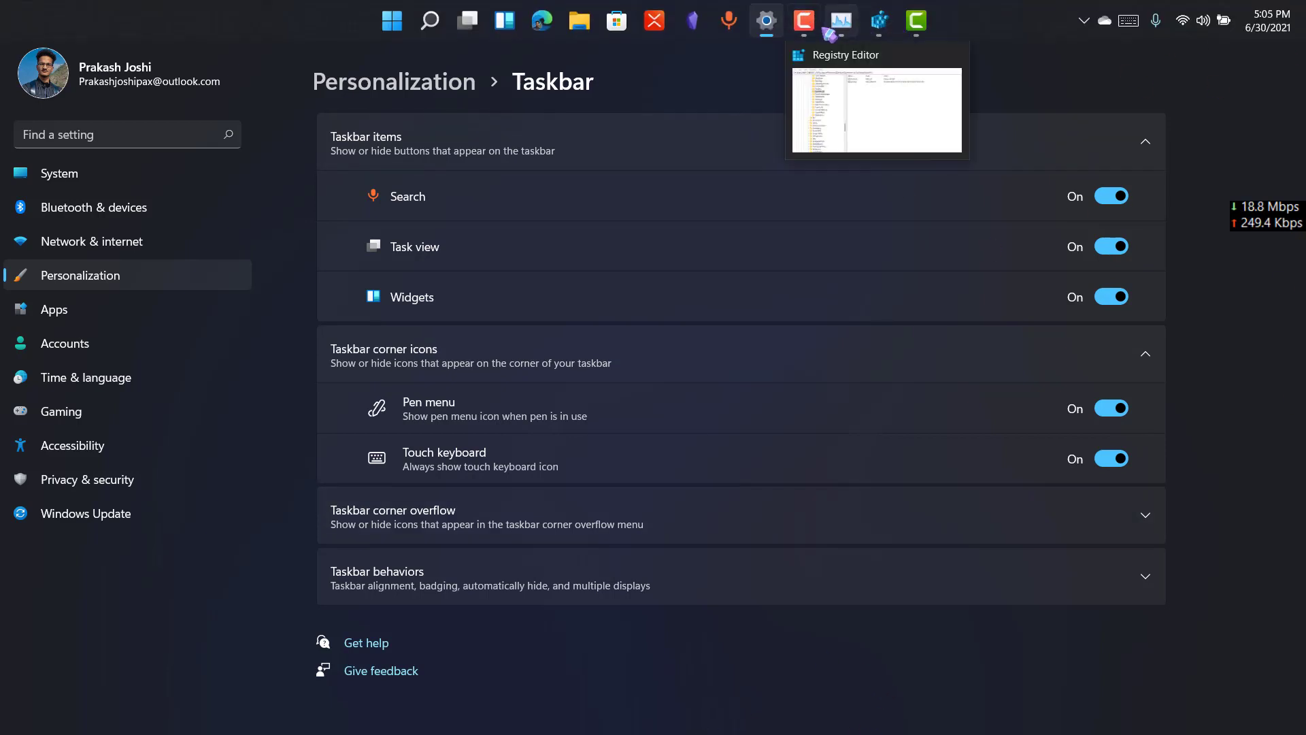
Step: Restart Windows Explorer again from Task Manager, then close Task Manager
click(841, 27)
right_click(725, 534)
click(778, 545)
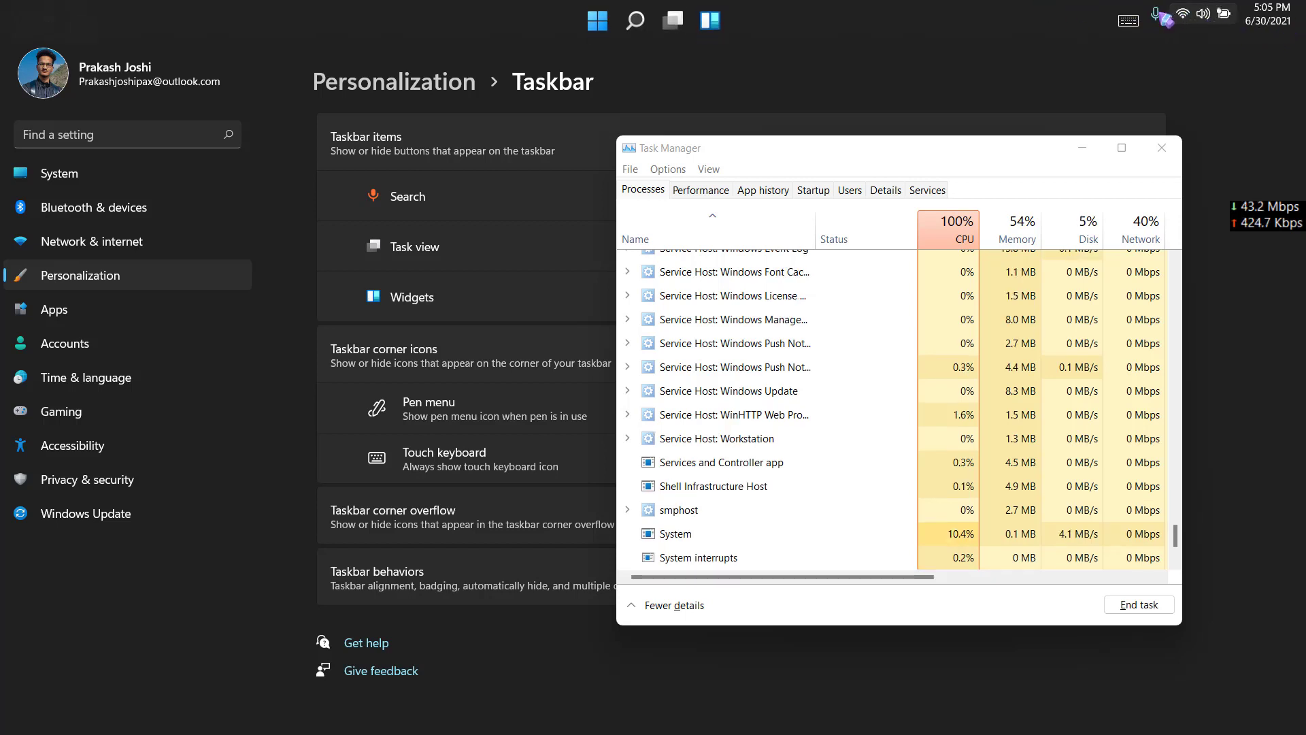
click(1162, 148)
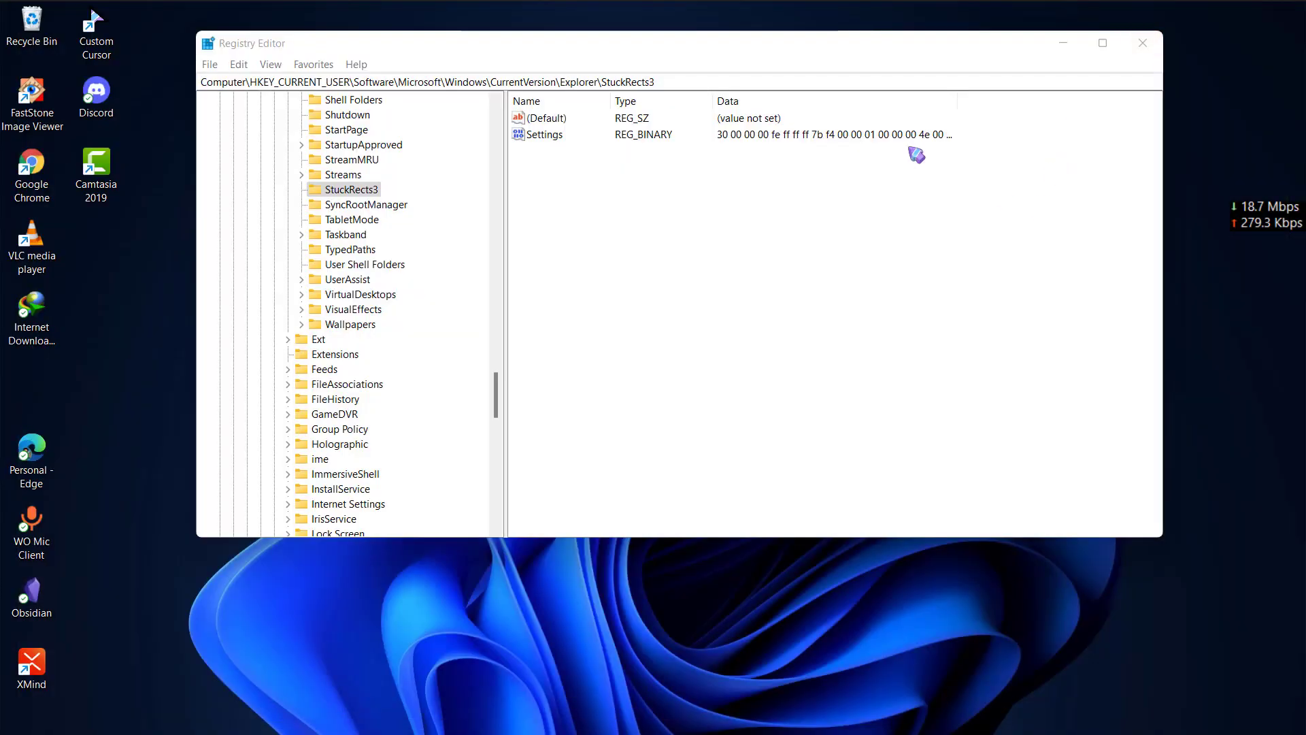